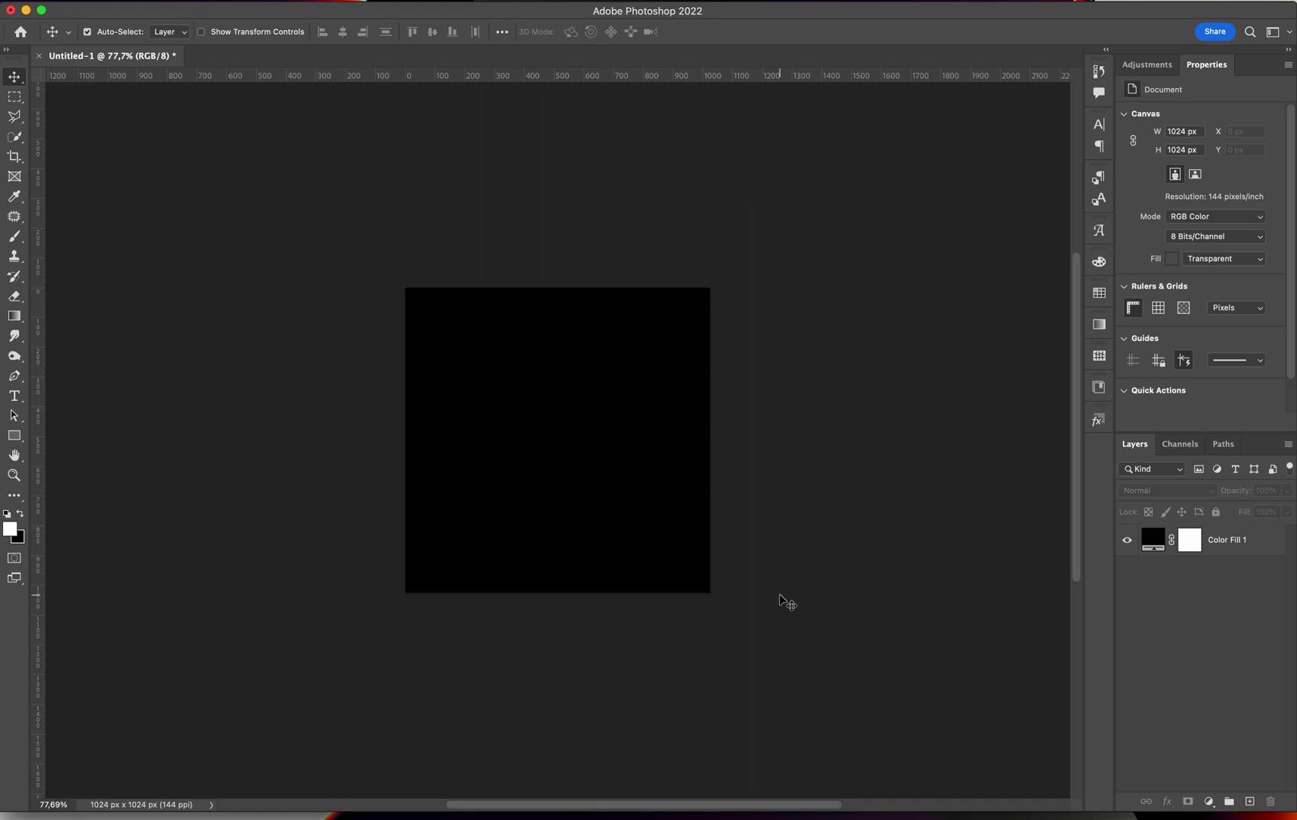
Step: Select the black Color Fill 1 layer in the Layers panel
left_click(1267, 549)
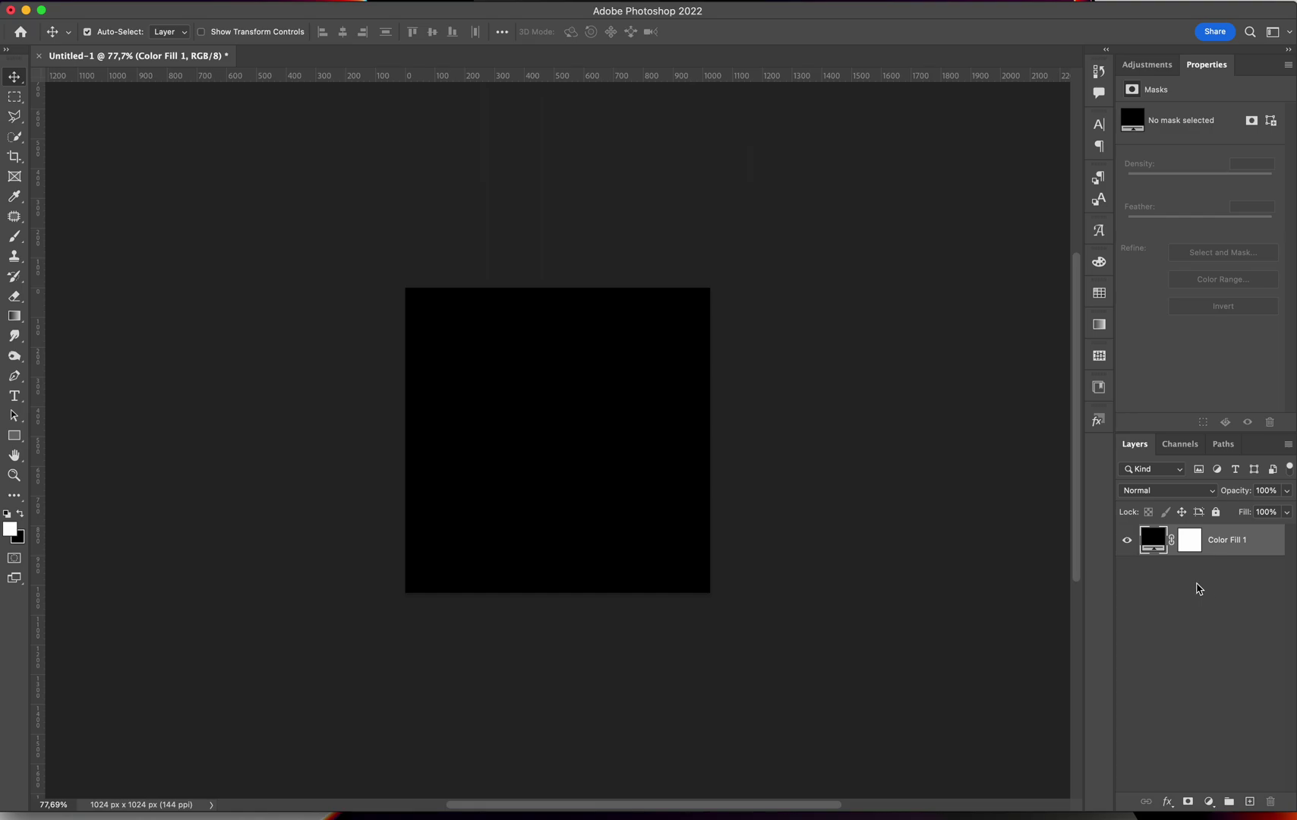
Step: Add a new empty layer and set up a 100%-opacity brush with a near-white foreground
left_click(1251, 802)
key("b")
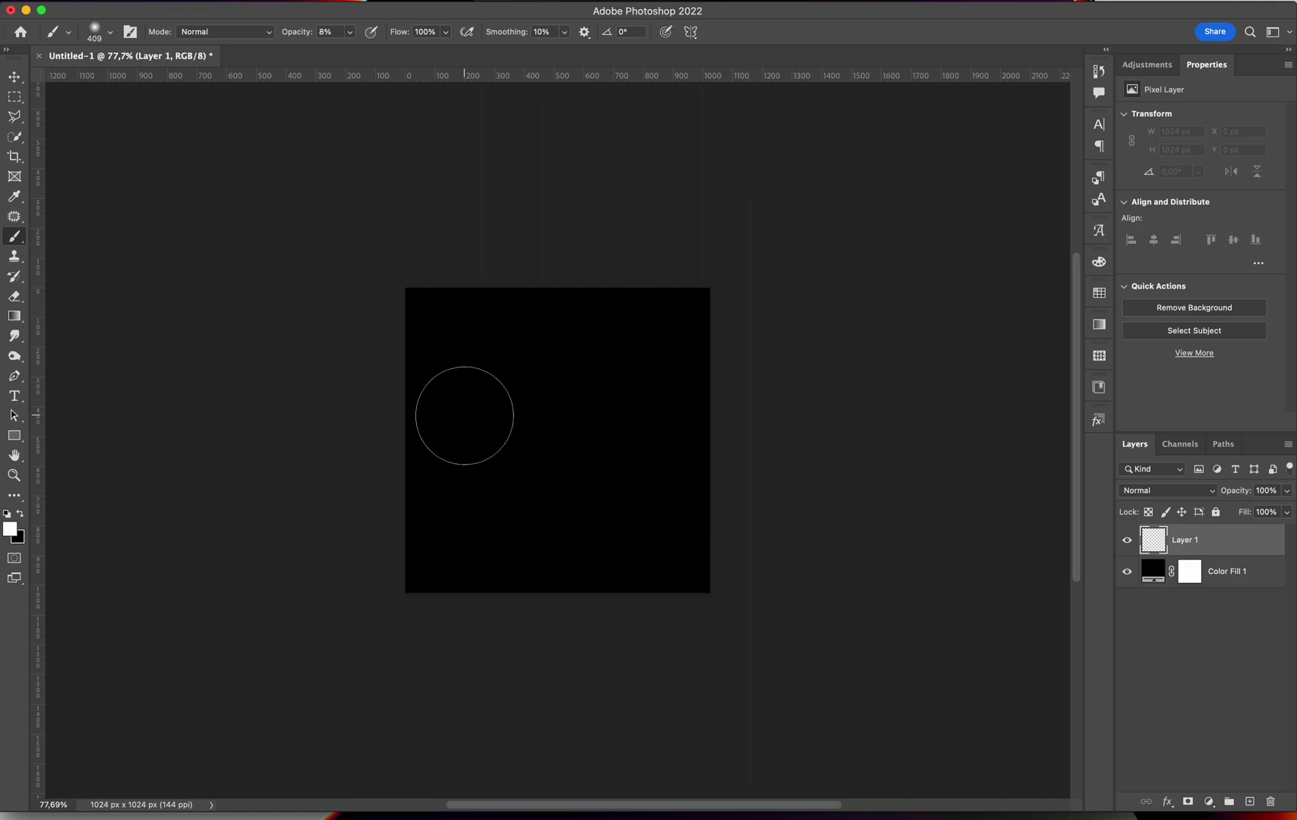
left_click_drag(537, 398, 486, 404)
left_click(349, 32)
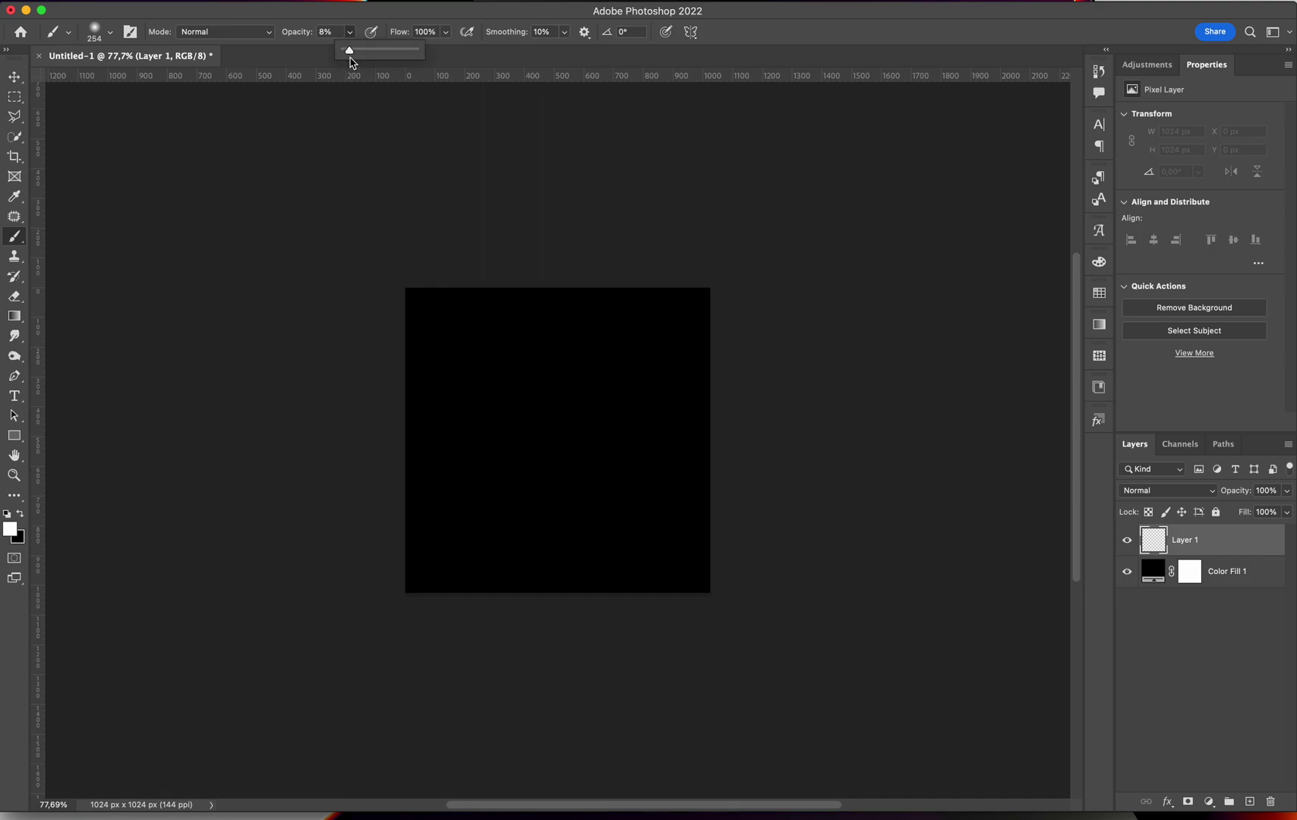
left_click_drag(350, 51, 455, 54)
left_click(10, 529)
left_click_drag(645, 388, 618, 341)
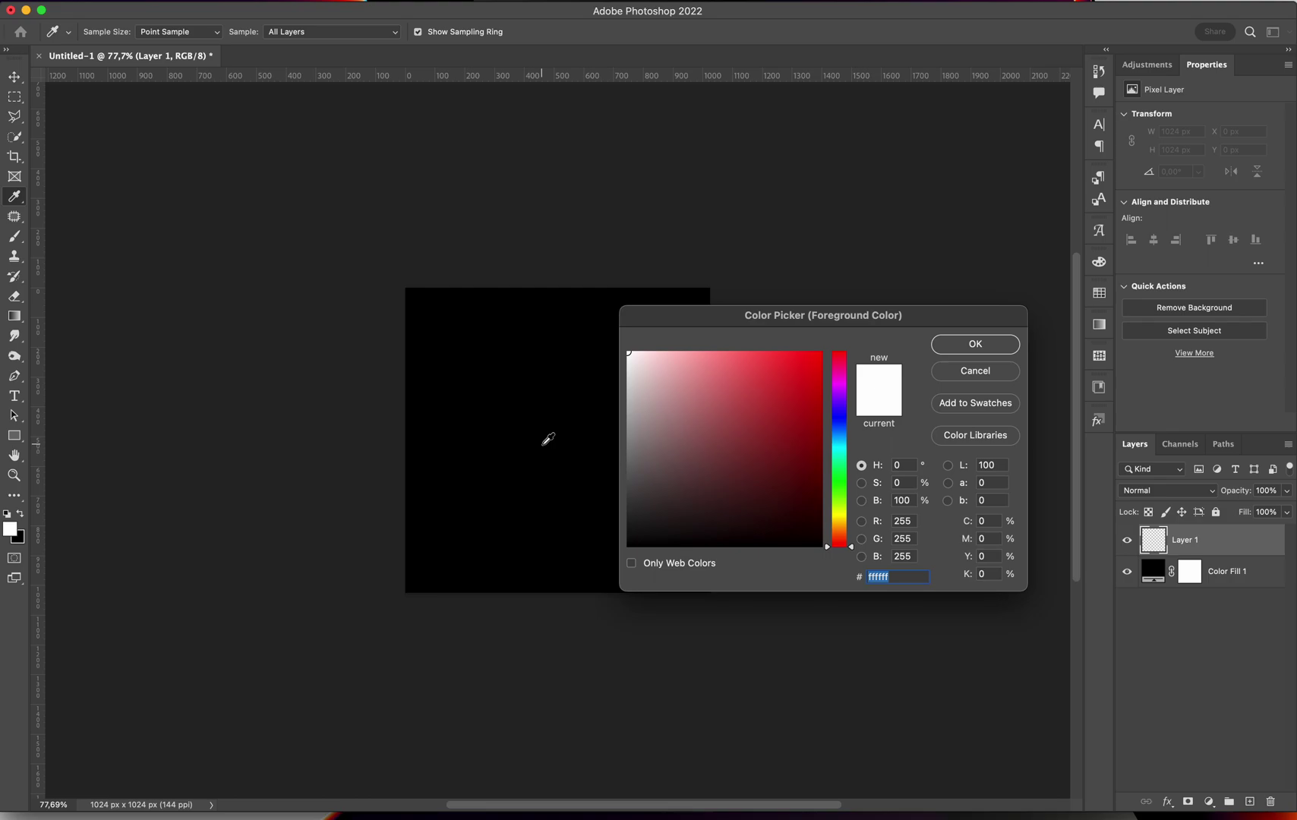
left_click(979, 344)
Step: Paint broad soft white curving strokes across the black canvas with a 191 px brush
key("b")
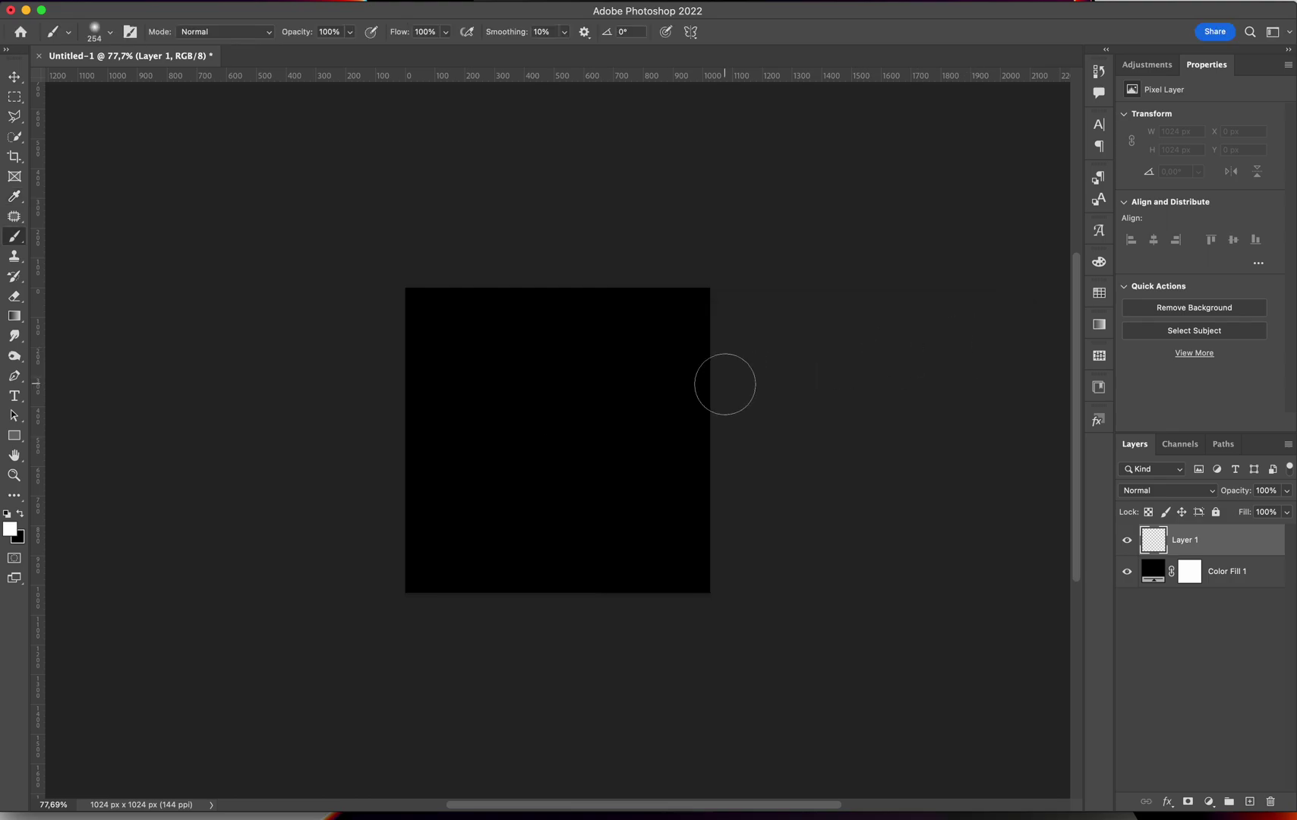
mouse_move(634, 380)
left_mouse_down()
mouse_move(594, 368)
mouse_move(591, 319)
mouse_move(577, 437)
mouse_move(587, 298)
left_mouse_up()
mouse_move(315, 414)
left_mouse_down()
mouse_move(694, 259)
mouse_move(600, 404)
mouse_move(768, 555)
left_mouse_up()
key("v")
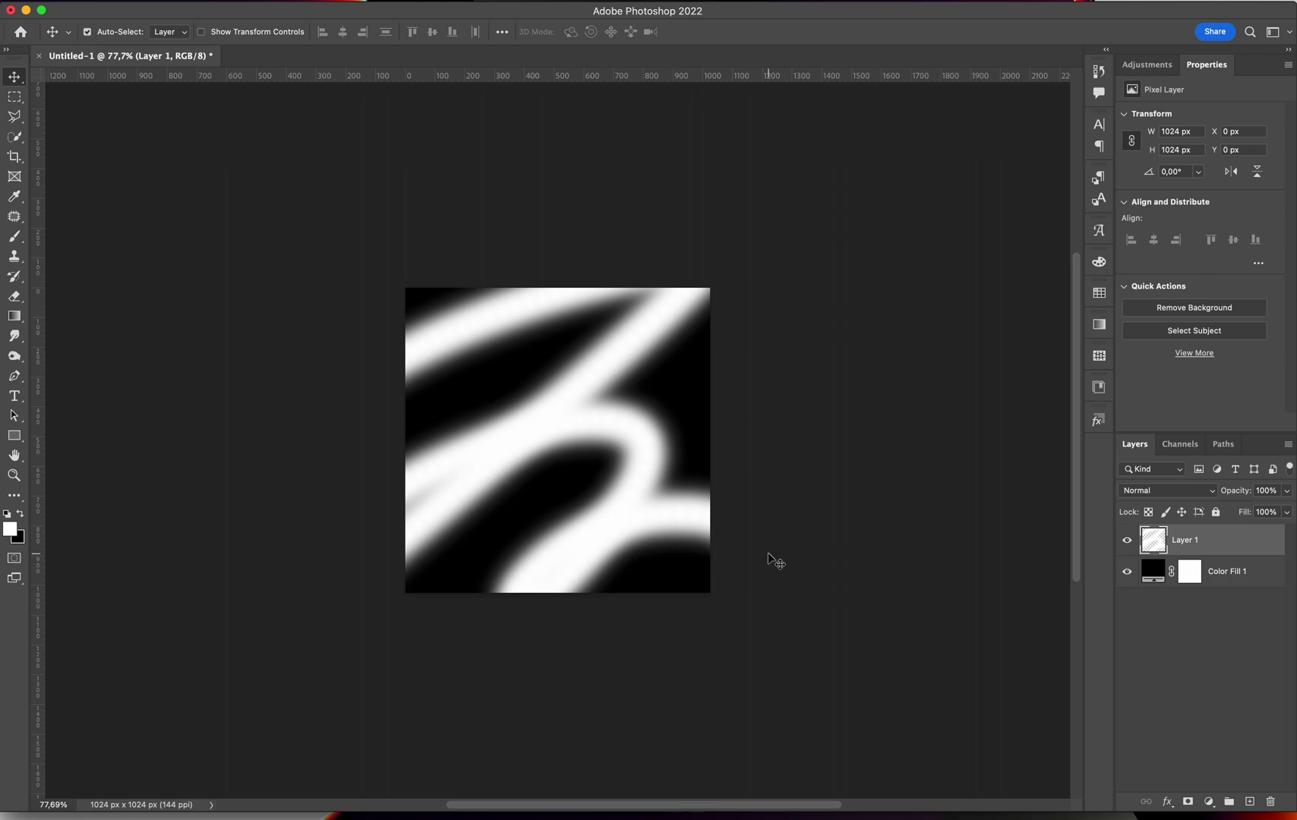
Step: Merge Layer 1 and Color Fill 1 into one pixel layer with Merge Layers
left_click(1228, 572, "shift")
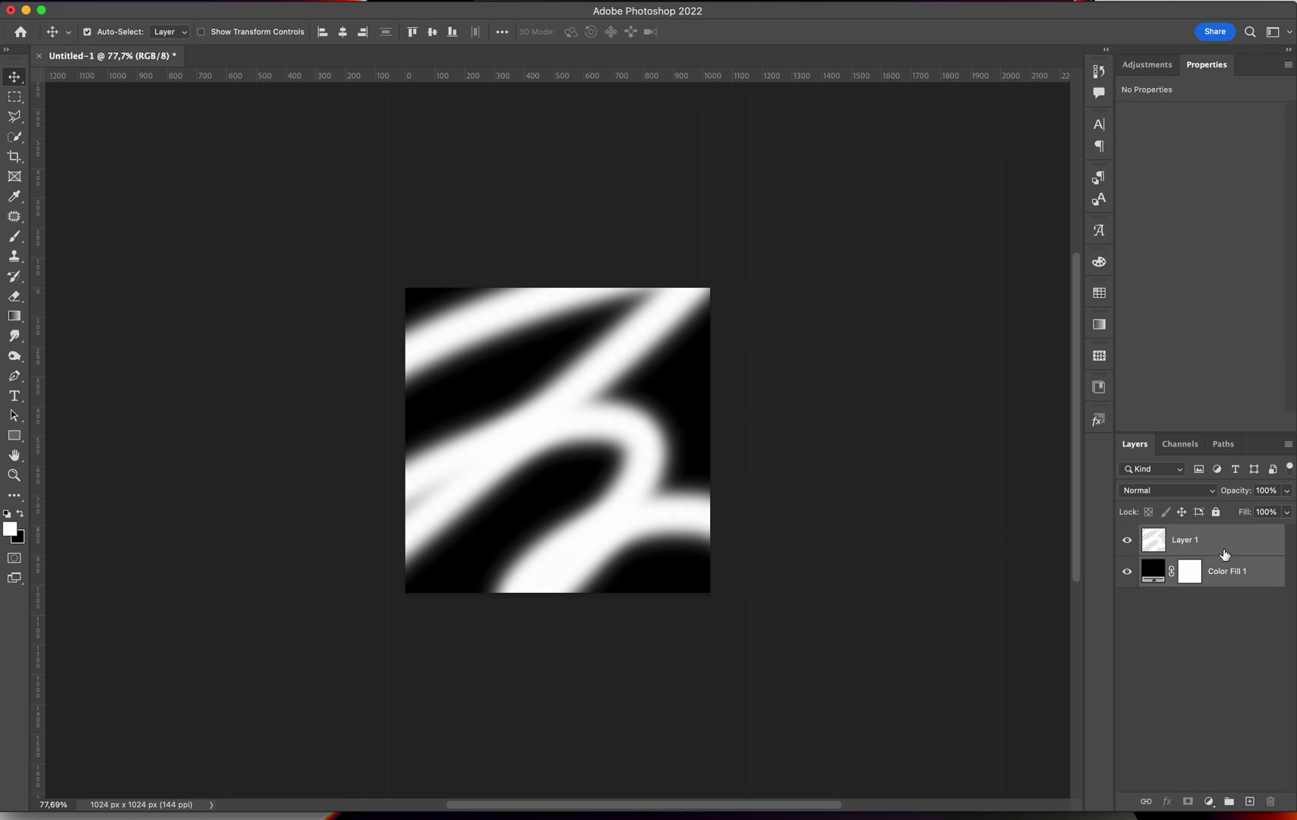
key("super+e")
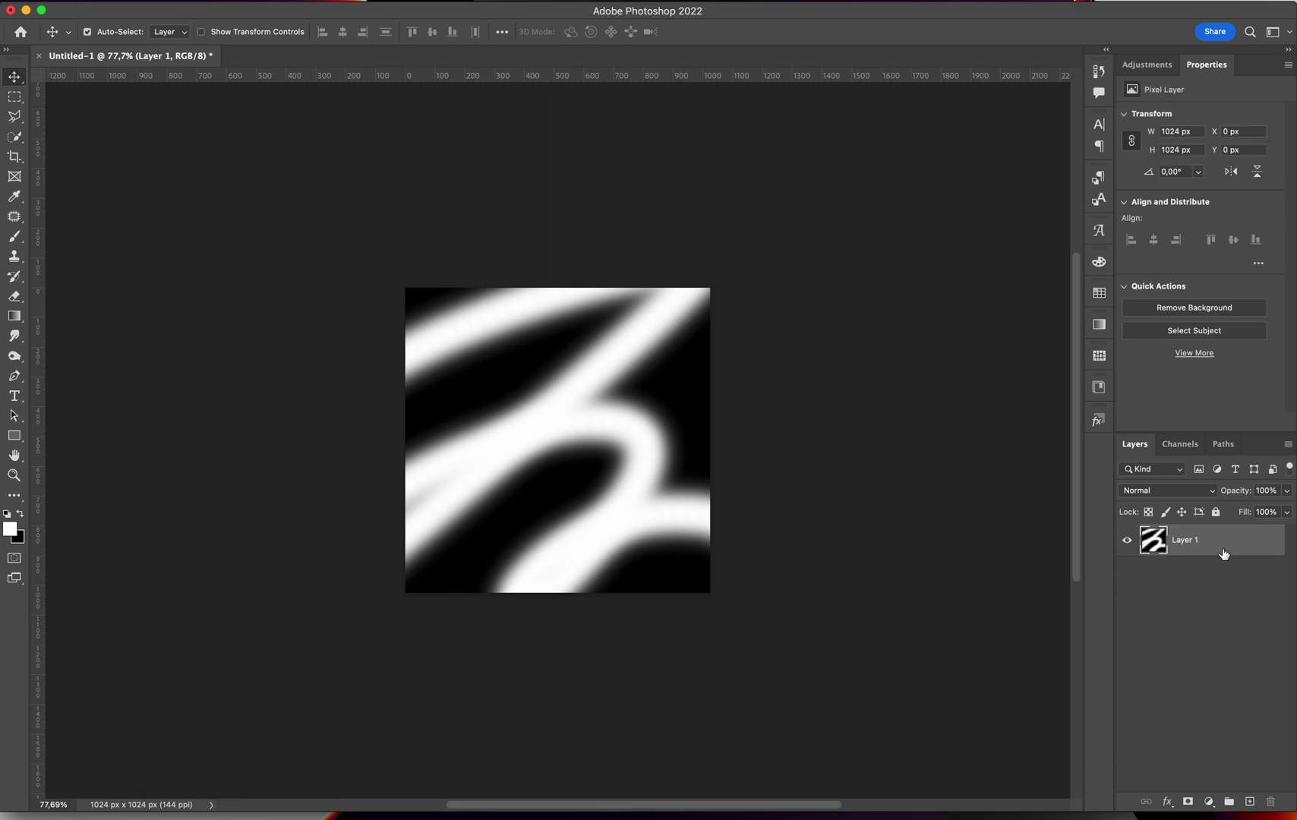
key("super+z")
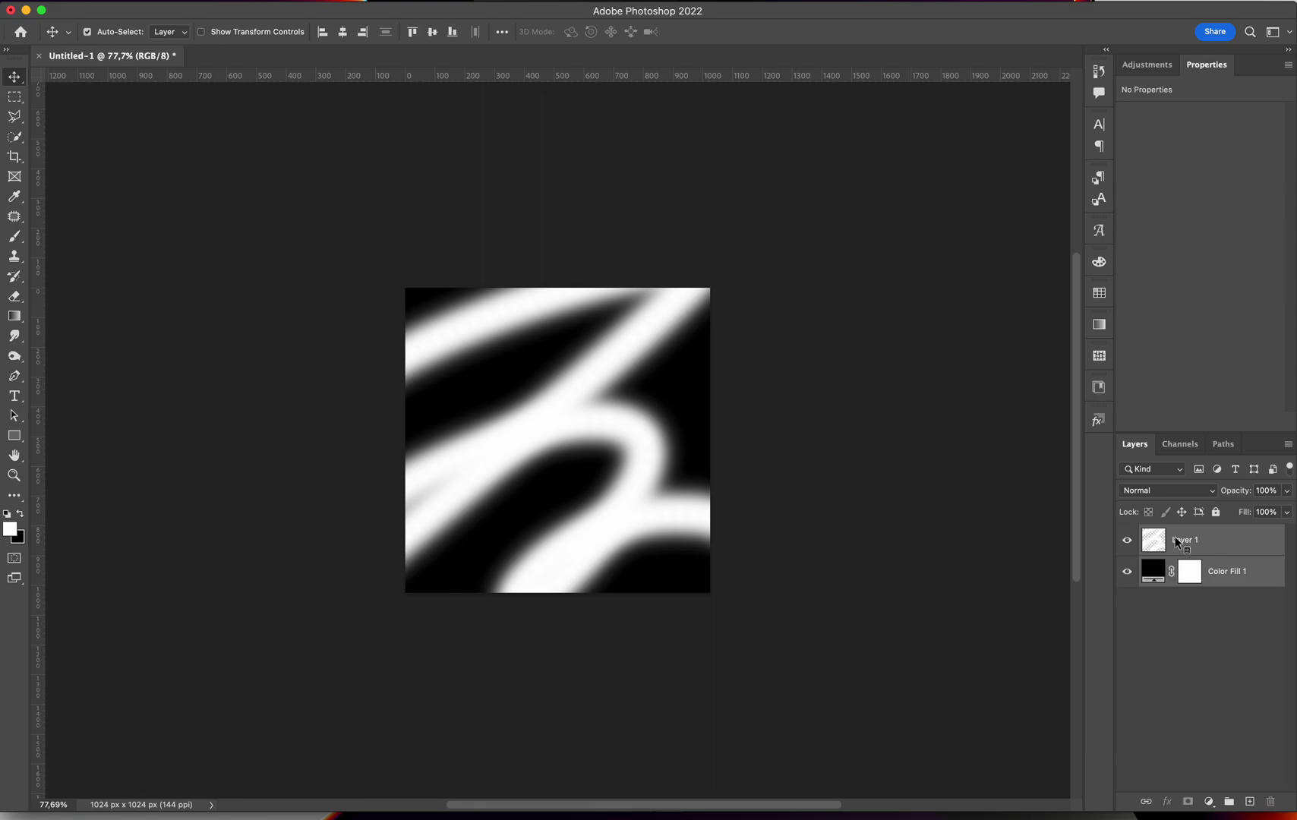
right_click(1215, 541)
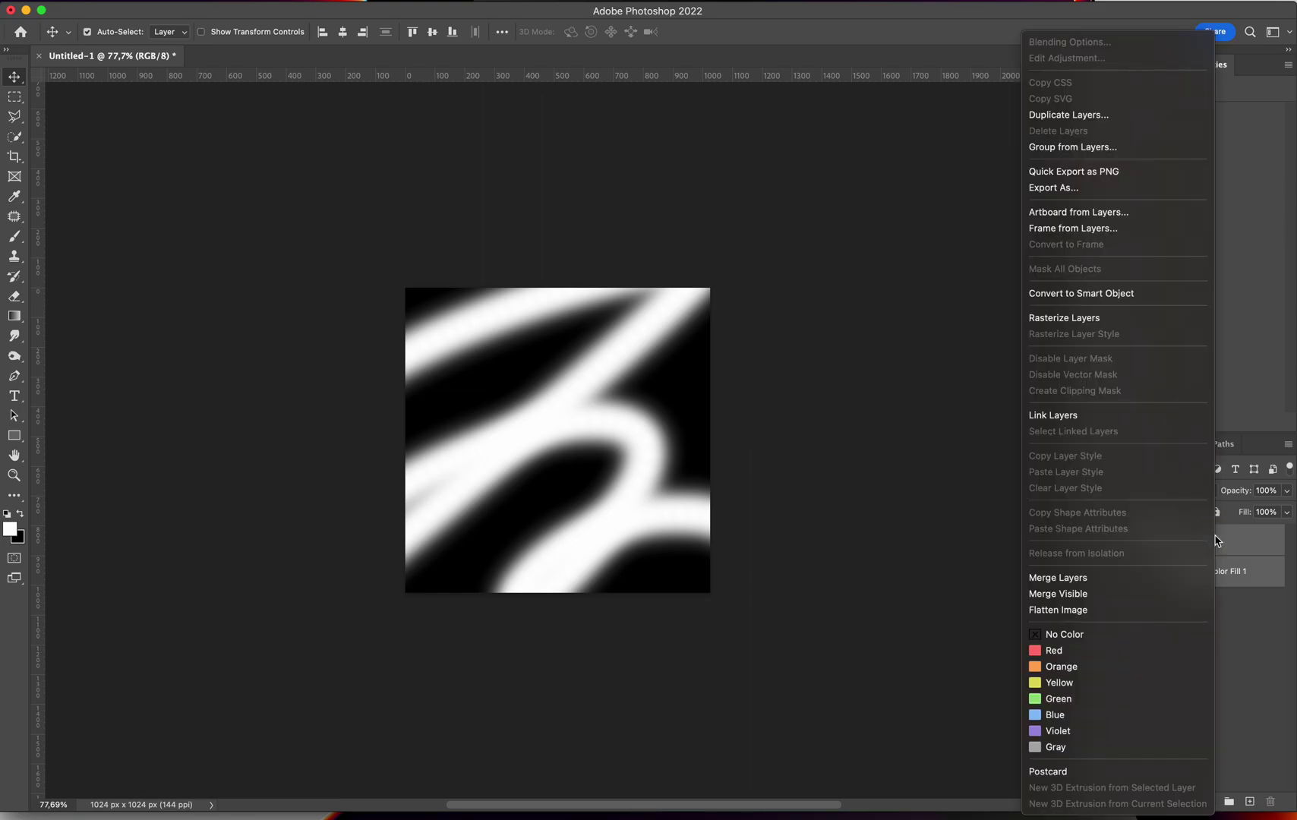
left_click(1091, 579)
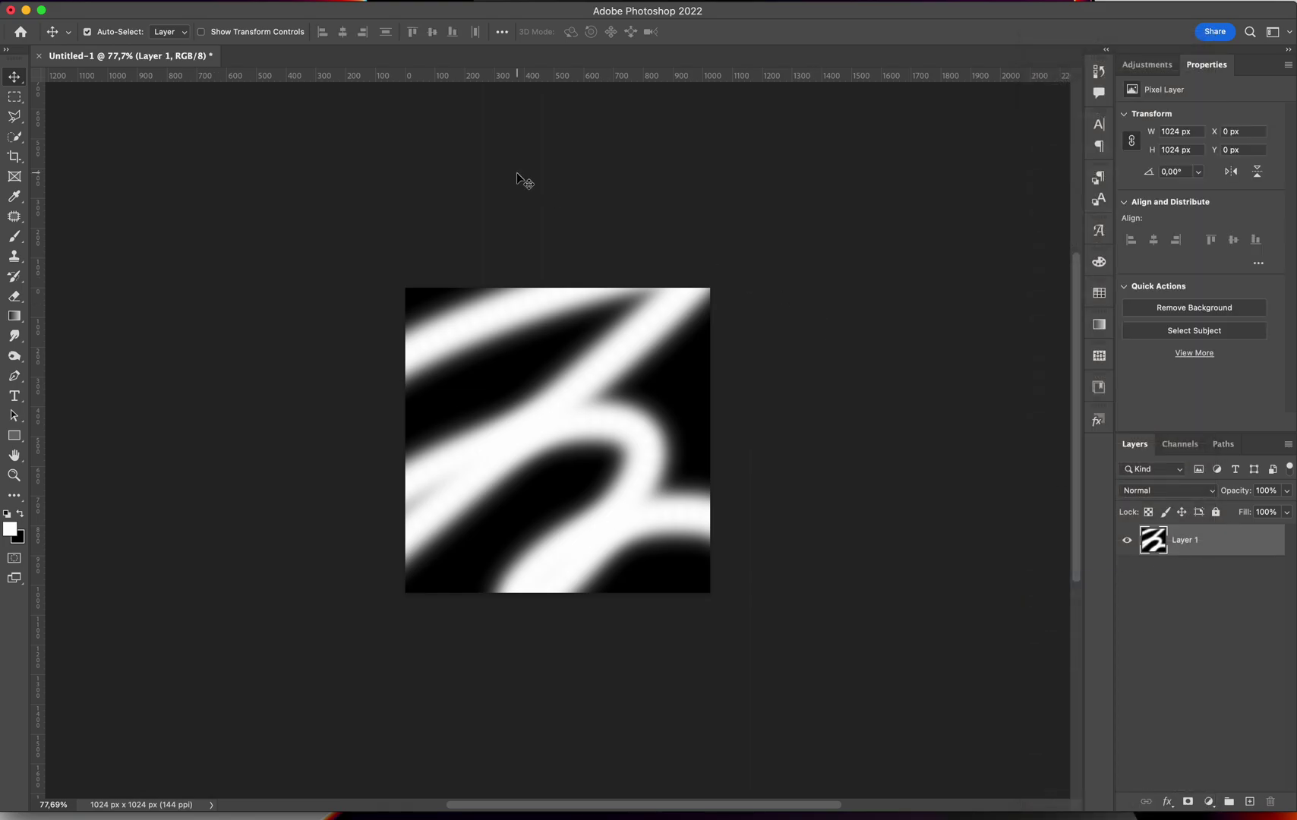
Step: Apply Filter > Distort > Twirl to Layer 1 with the angle set to 999
left_click(345, 0)
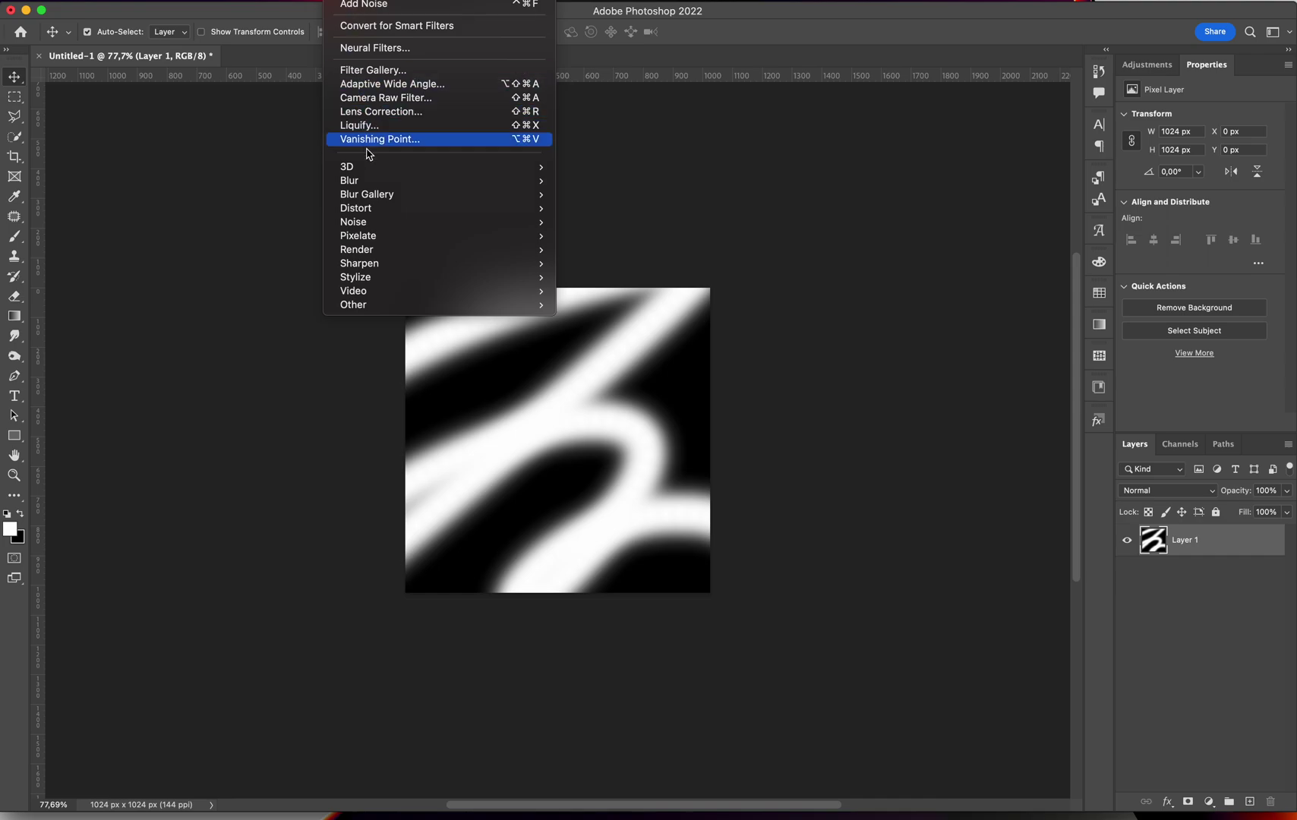
mouse_move(388, 209)
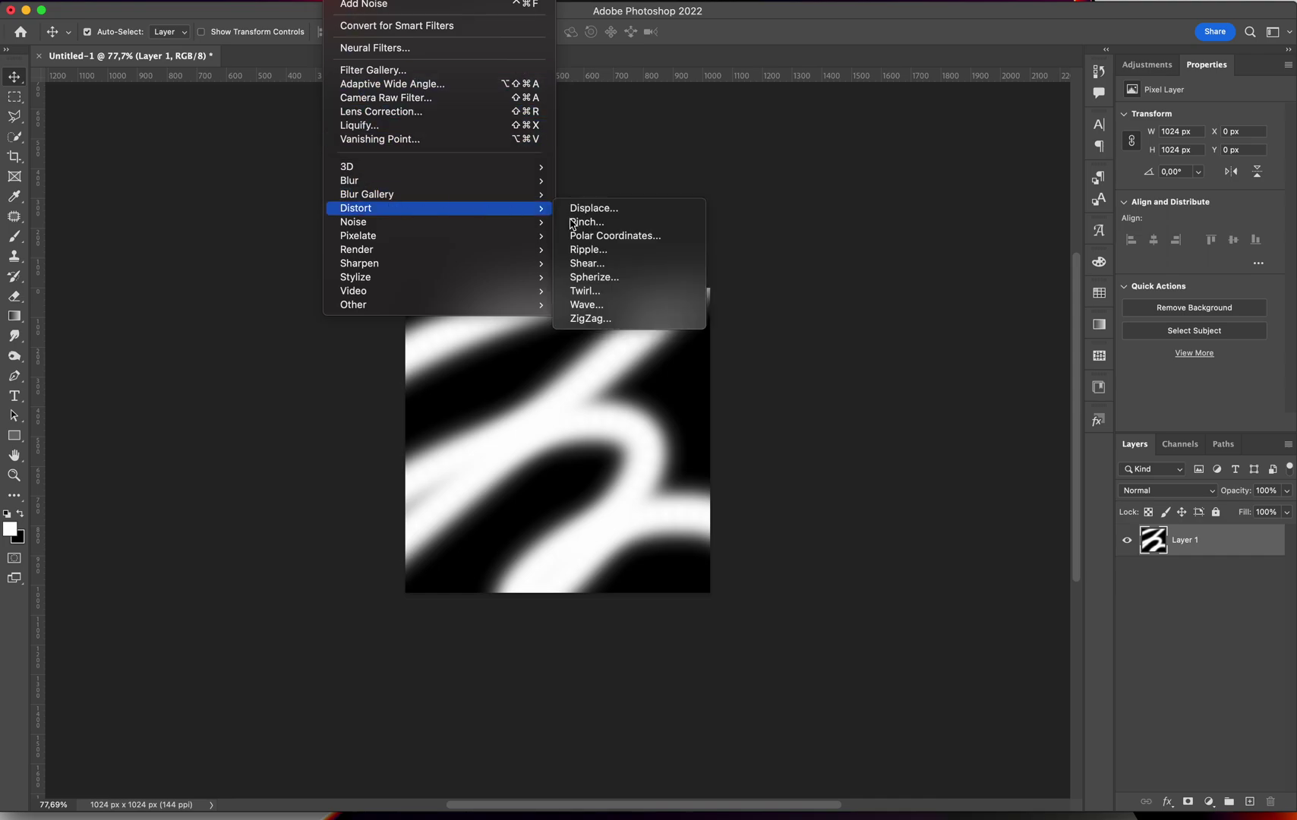
left_click(609, 291)
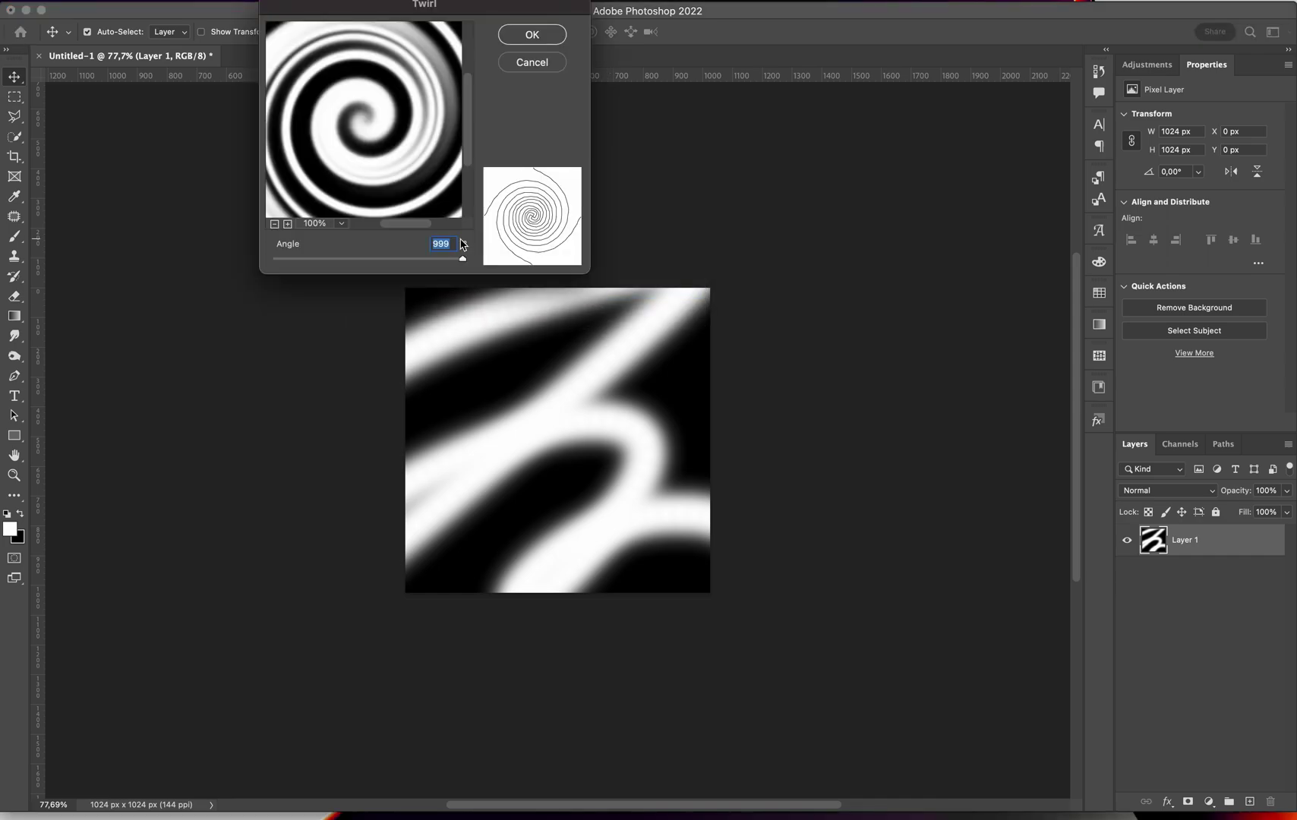
left_click_drag(360, 16, 344, 181)
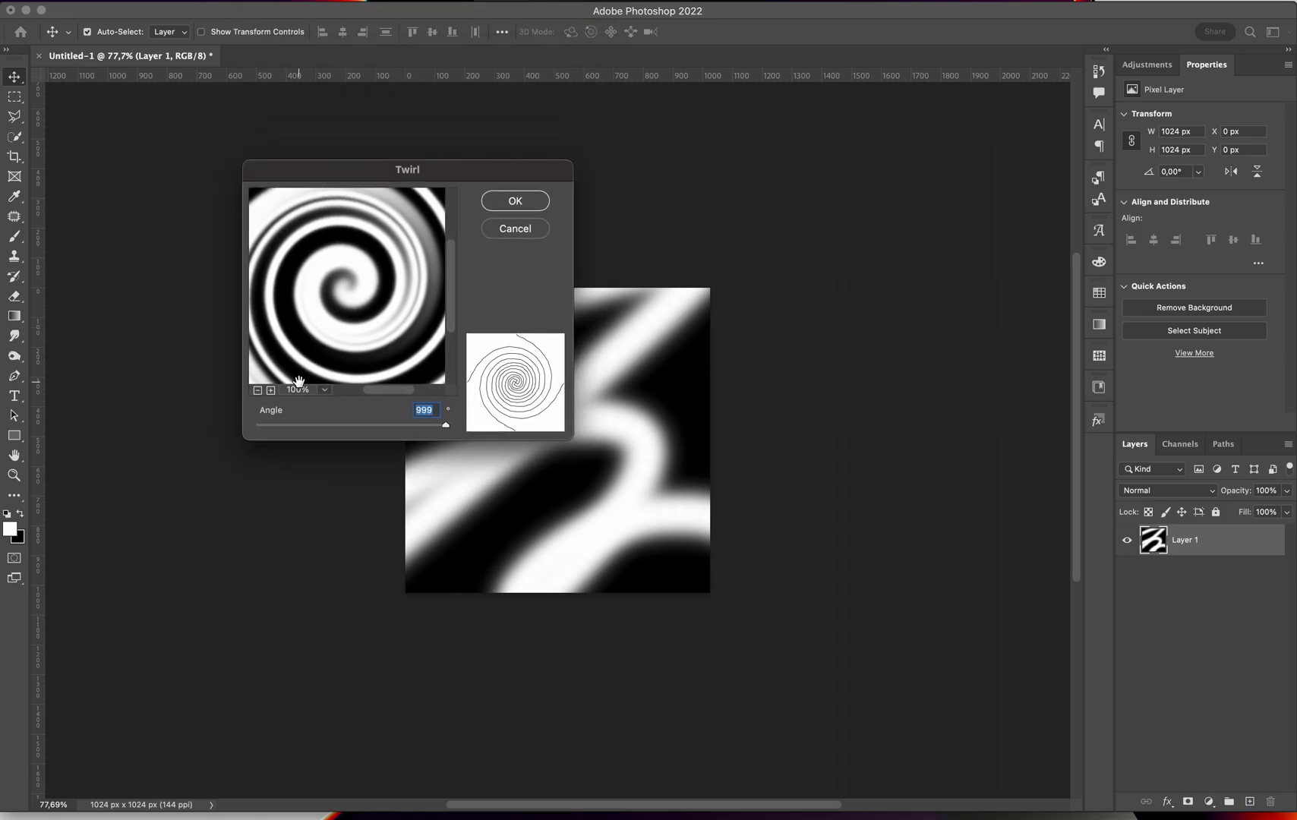
left_click(258, 390)
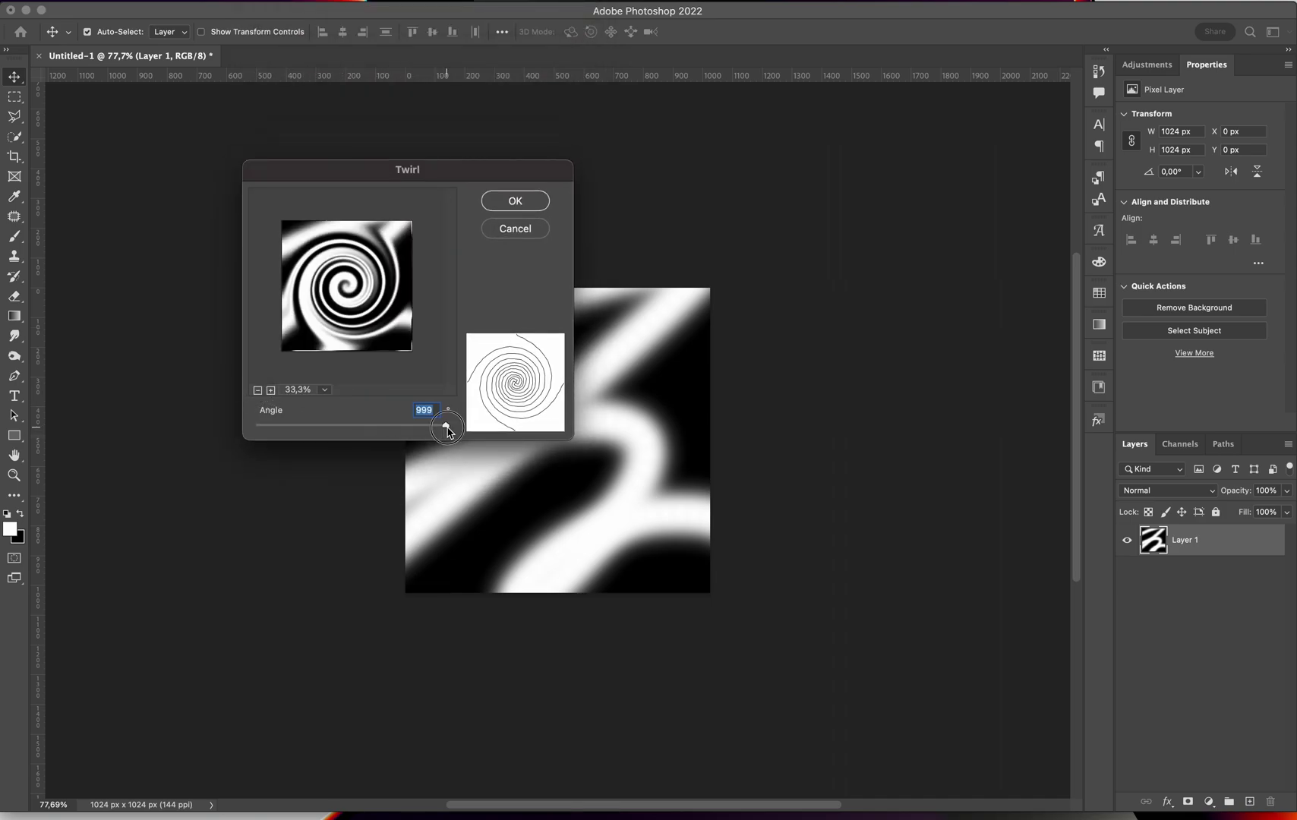
left_click_drag(446, 425, 238, 422)
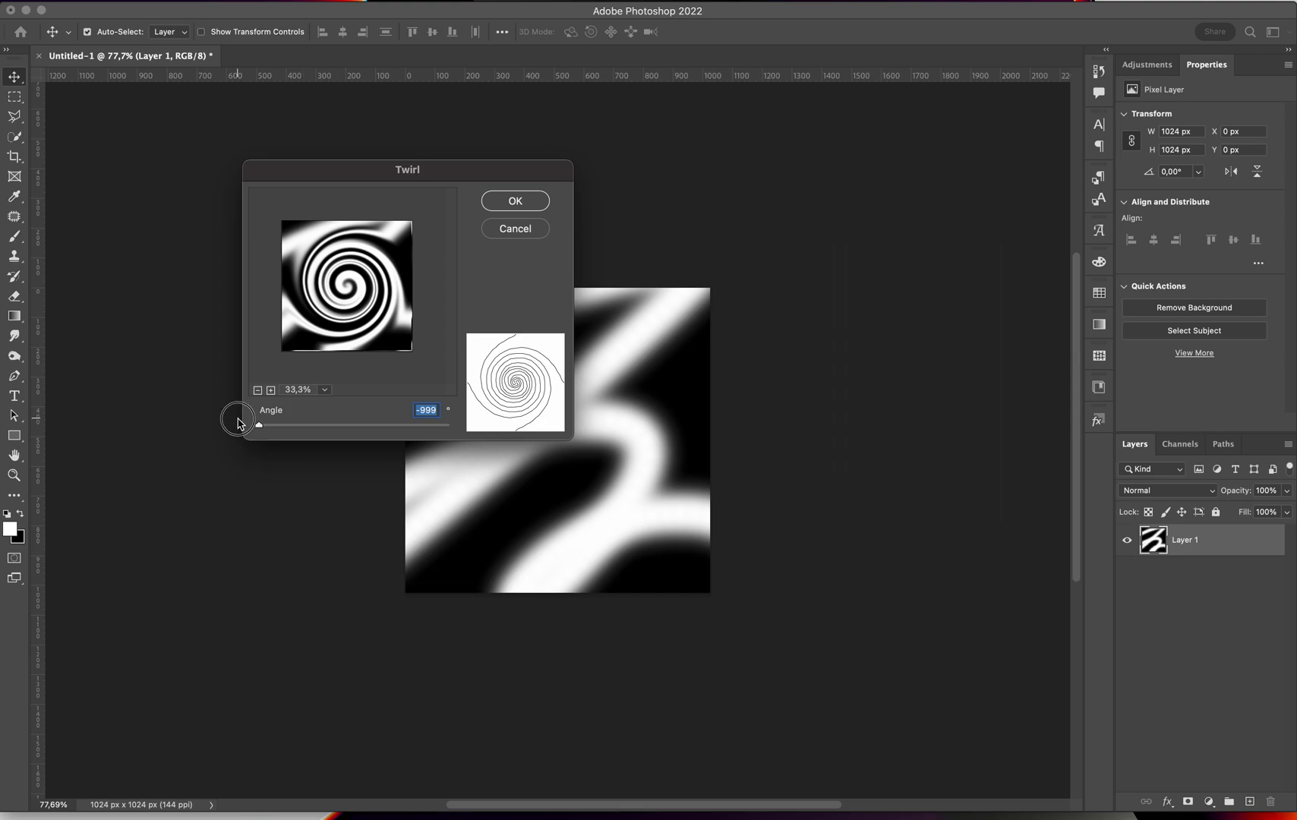
left_click_drag(237, 423, 537, 479)
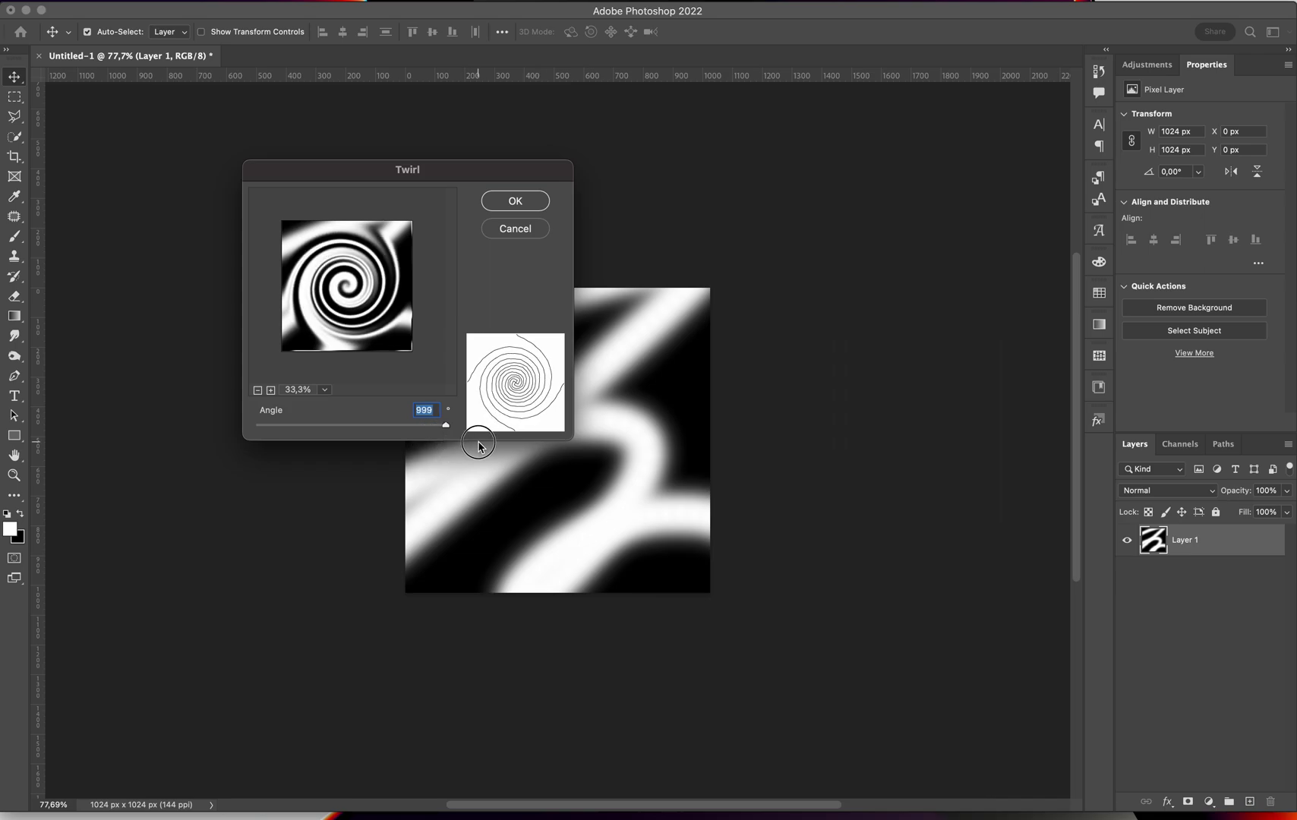
mouse_move(446, 426)
left_mouse_down()
mouse_move(379, 441)
mouse_move(447, 448)
left_mouse_up()
left_click(530, 210)
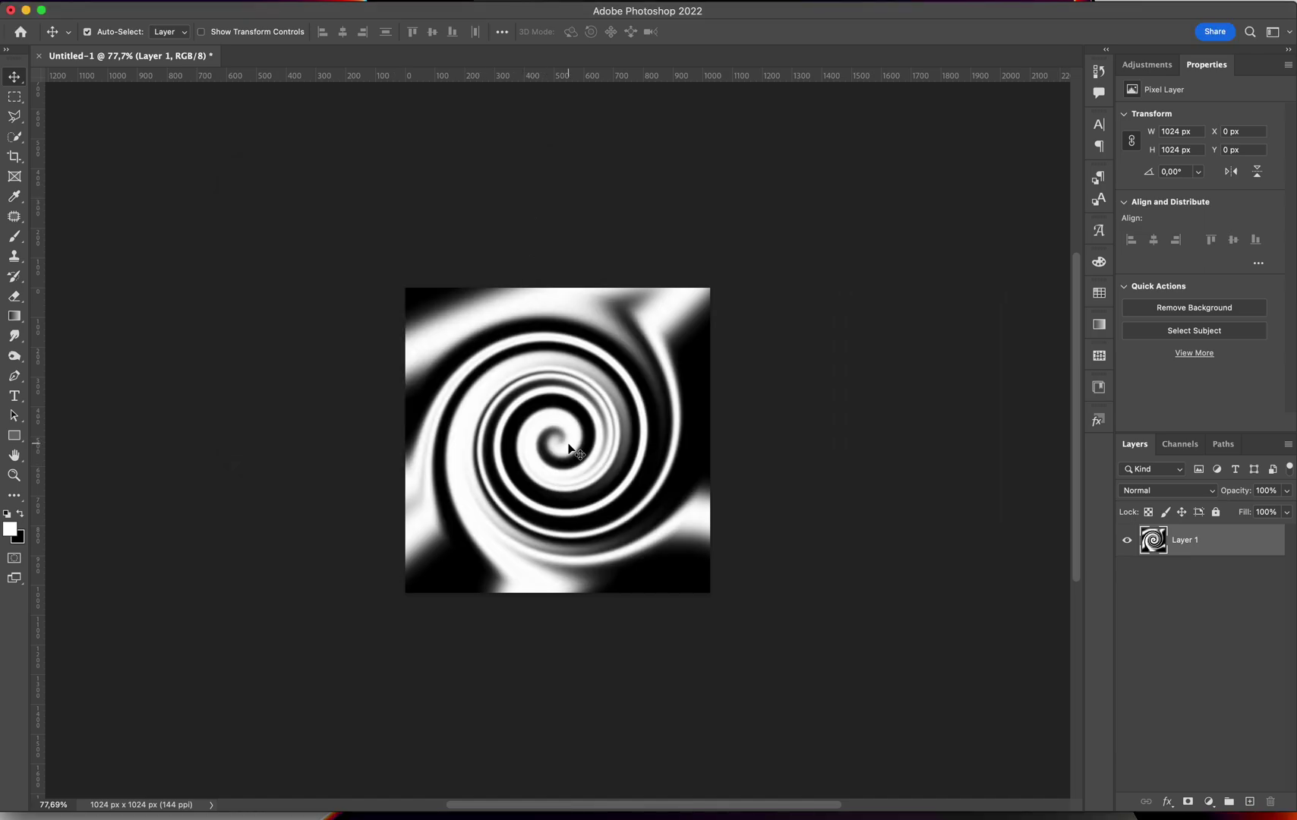
Step: Scale the spiral layer to 132% (1352 px square) from its centre and commit
key("super+t")
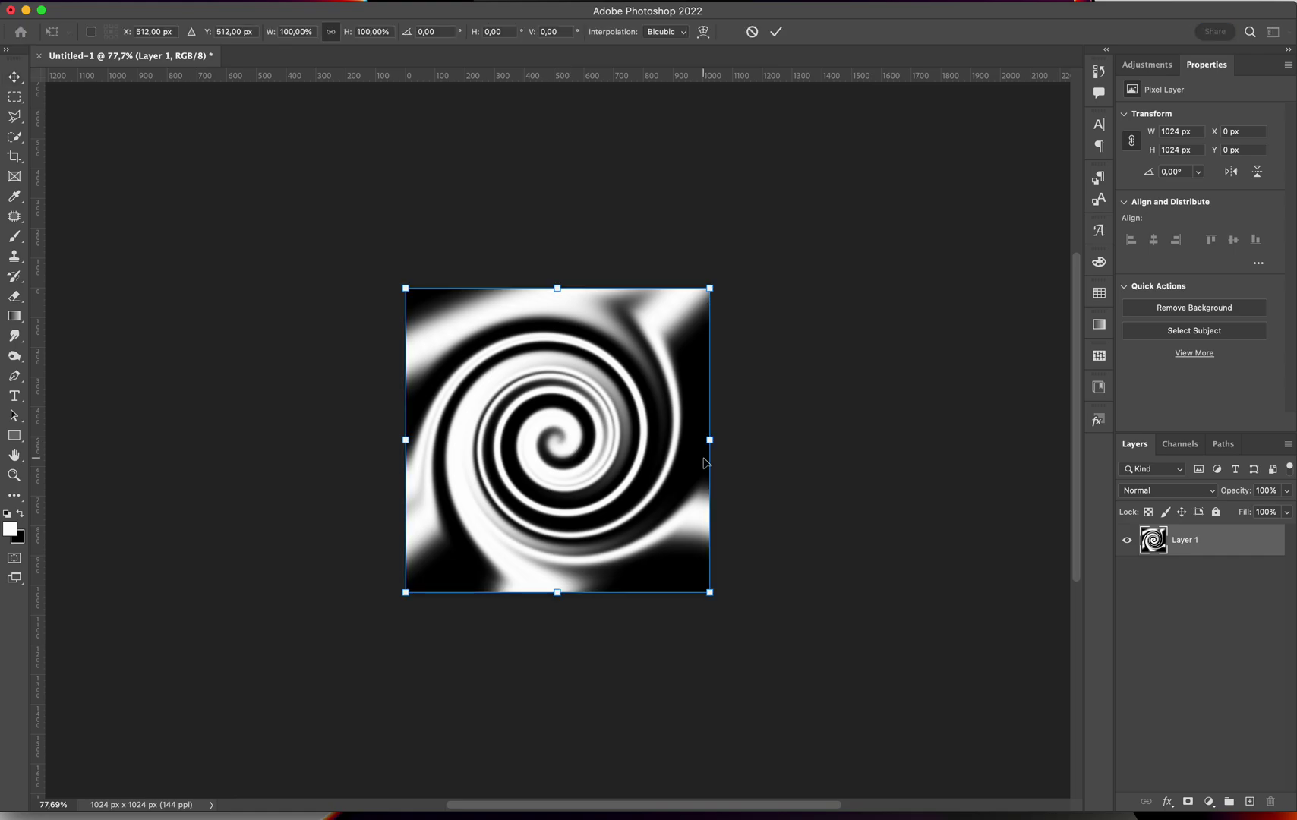
left_click_drag(710, 441, 759, 449)
key("Return")
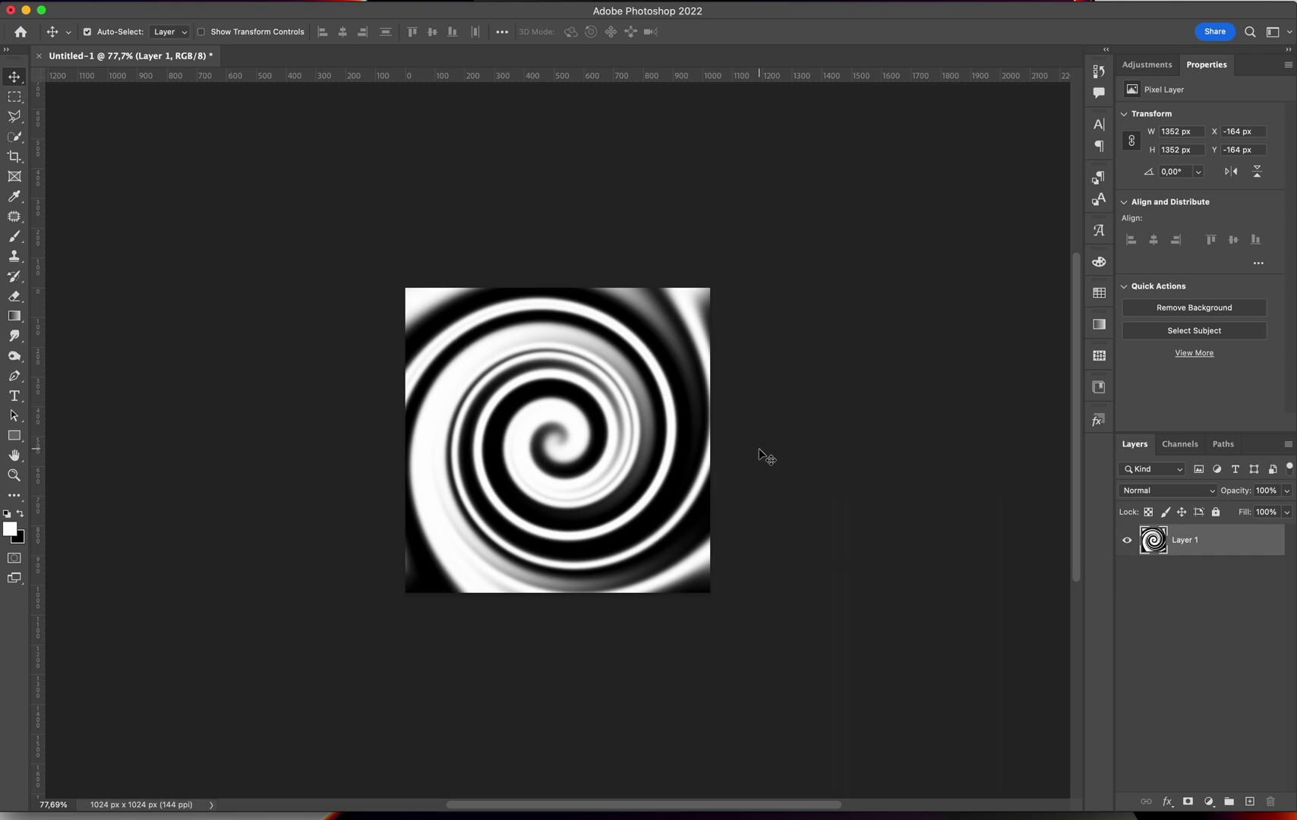
left_click(1143, 67)
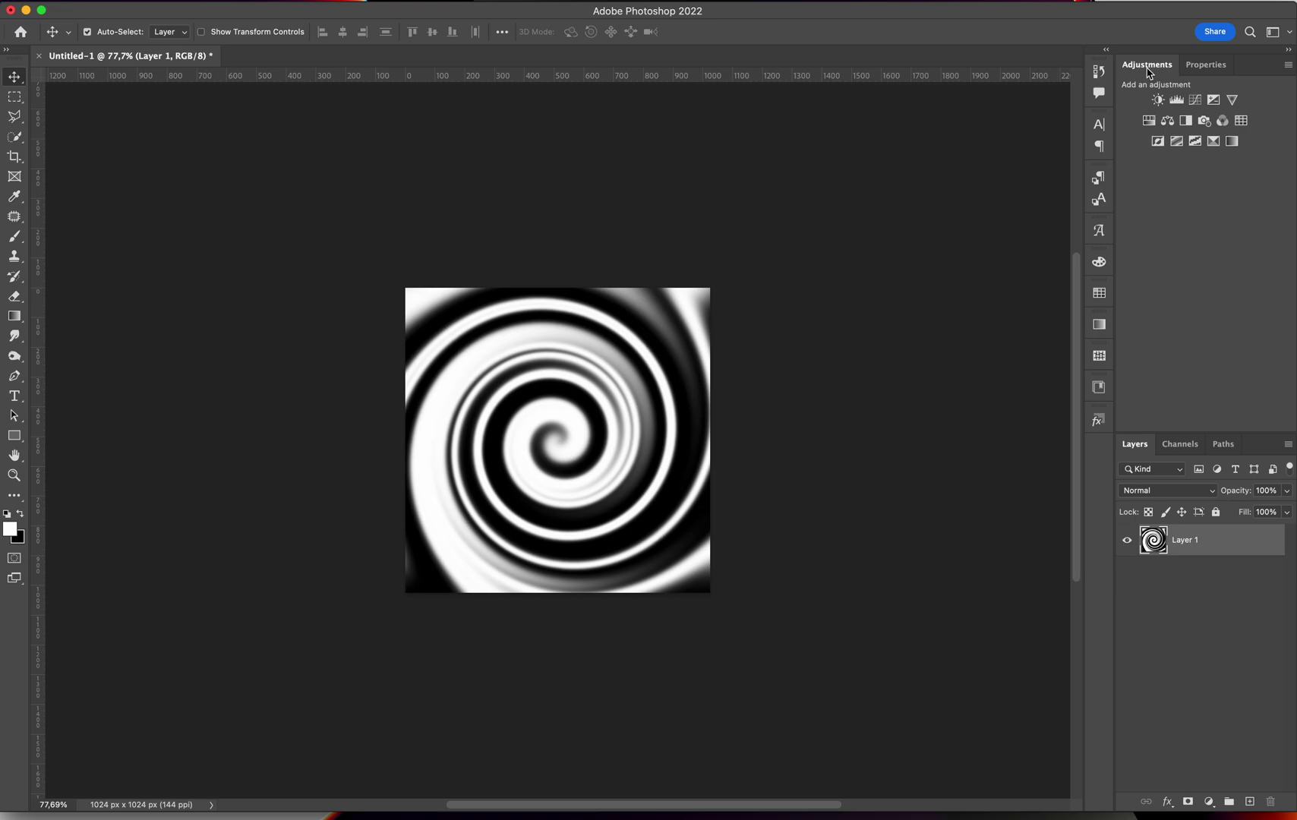
Step: Add a Gradient Map adjustment above the spiral and open its Gradient Editor
left_click(523, 6)
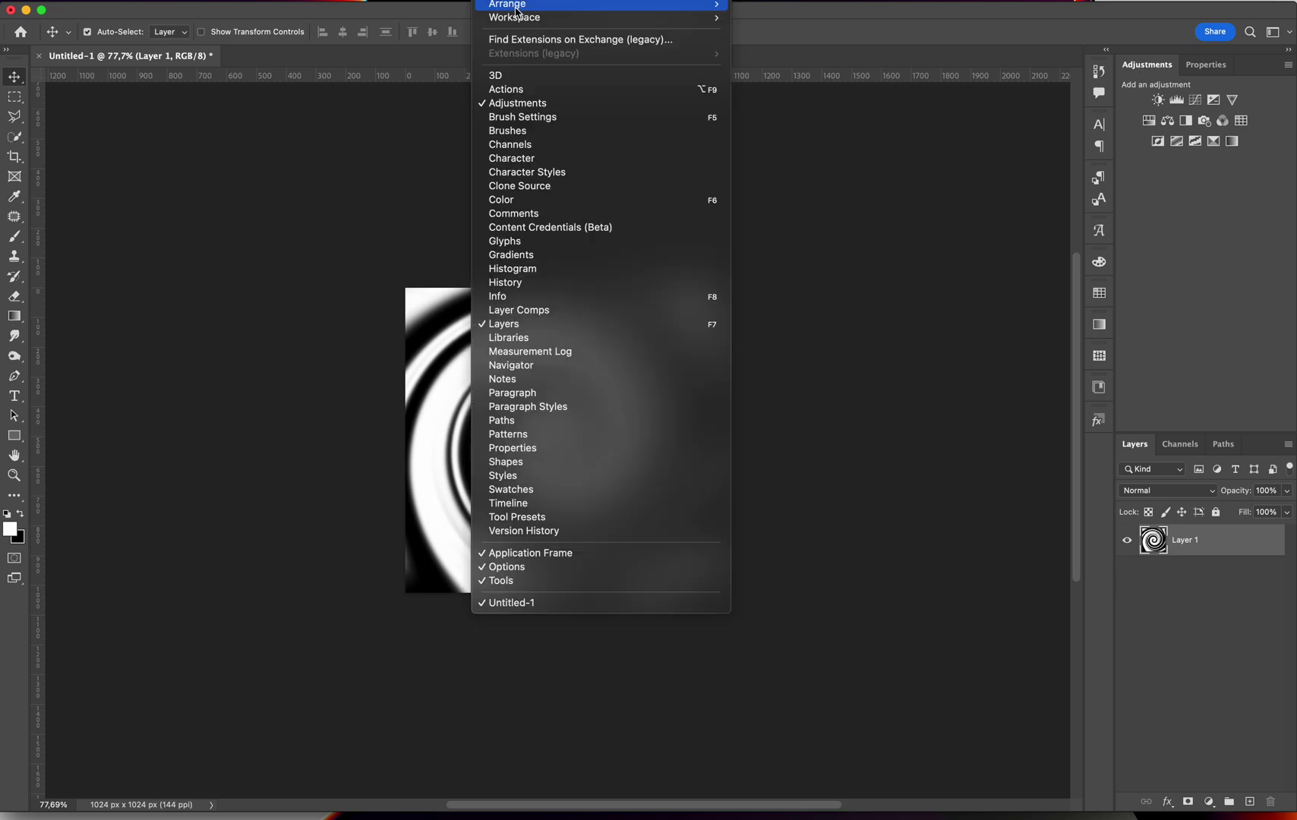
left_click(543, 110)
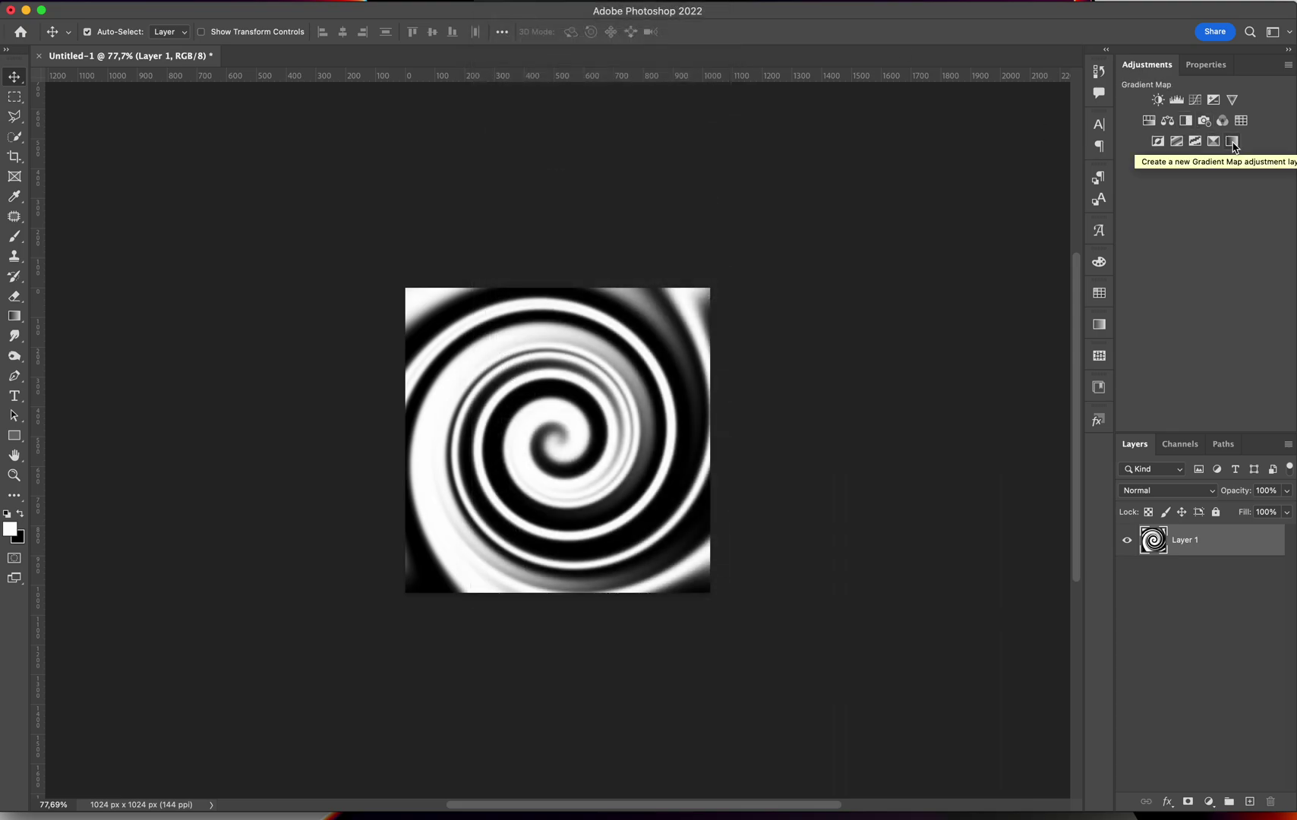
left_click(1233, 142)
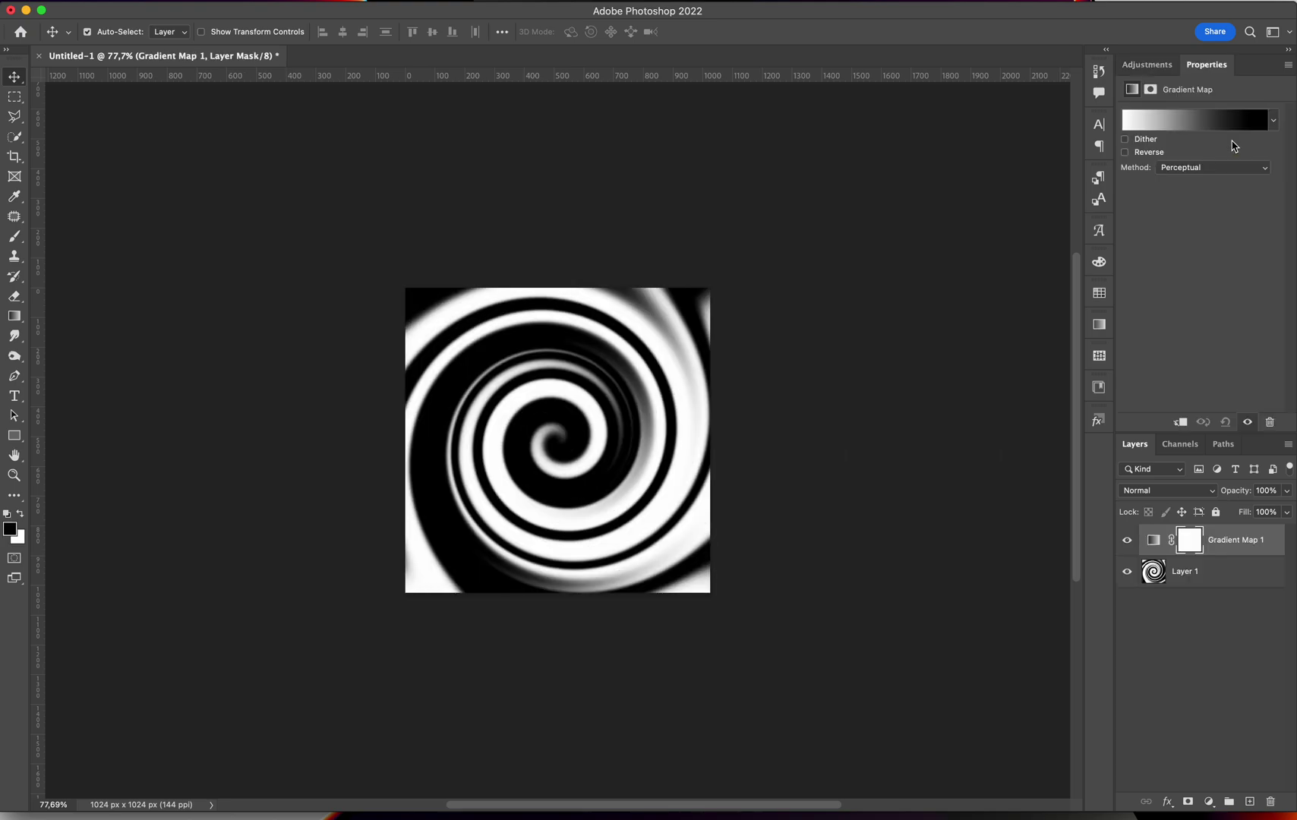
left_click(1215, 122)
left_click_drag(934, 102, 898, 67)
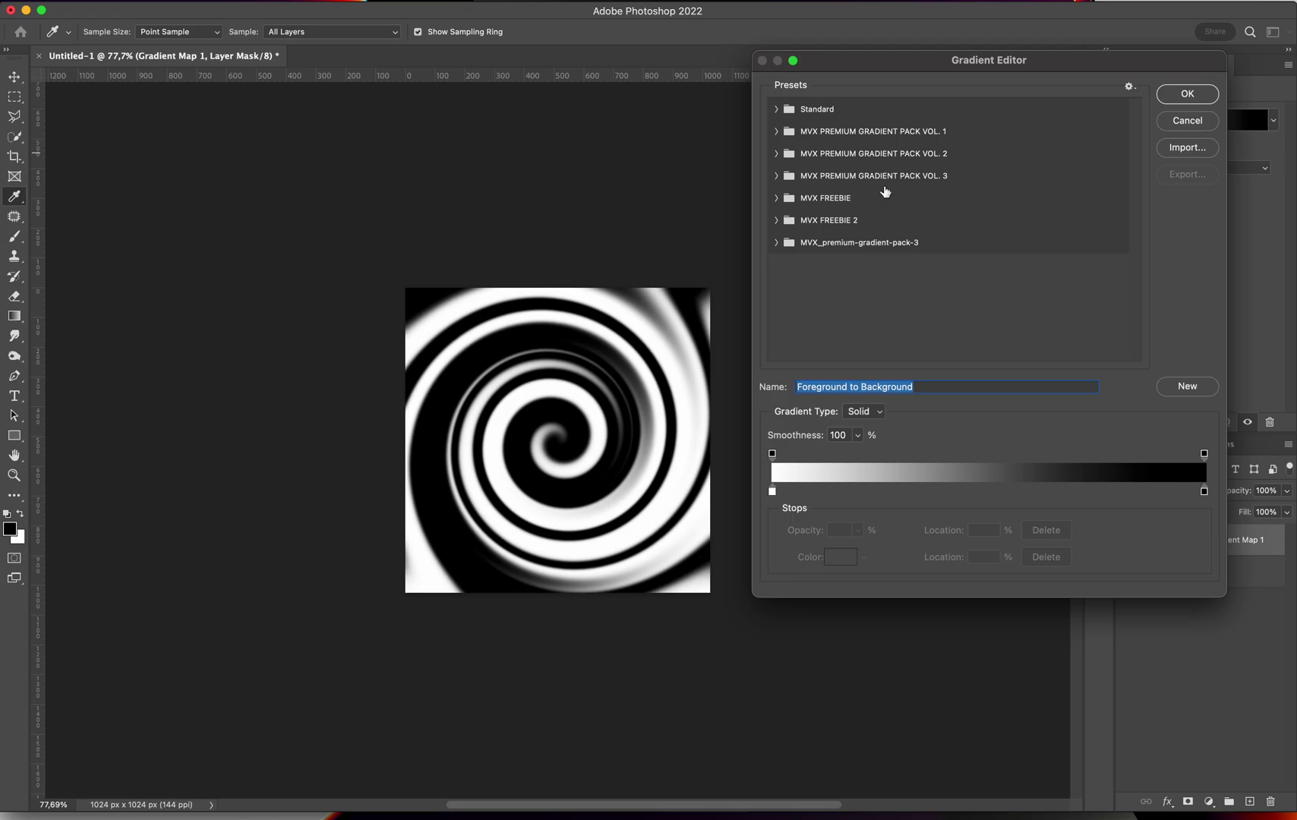
Step: Preview the five MVX FREEBIE 2 gradient presets on the spiral
left_click(864, 202)
left_click(776, 221)
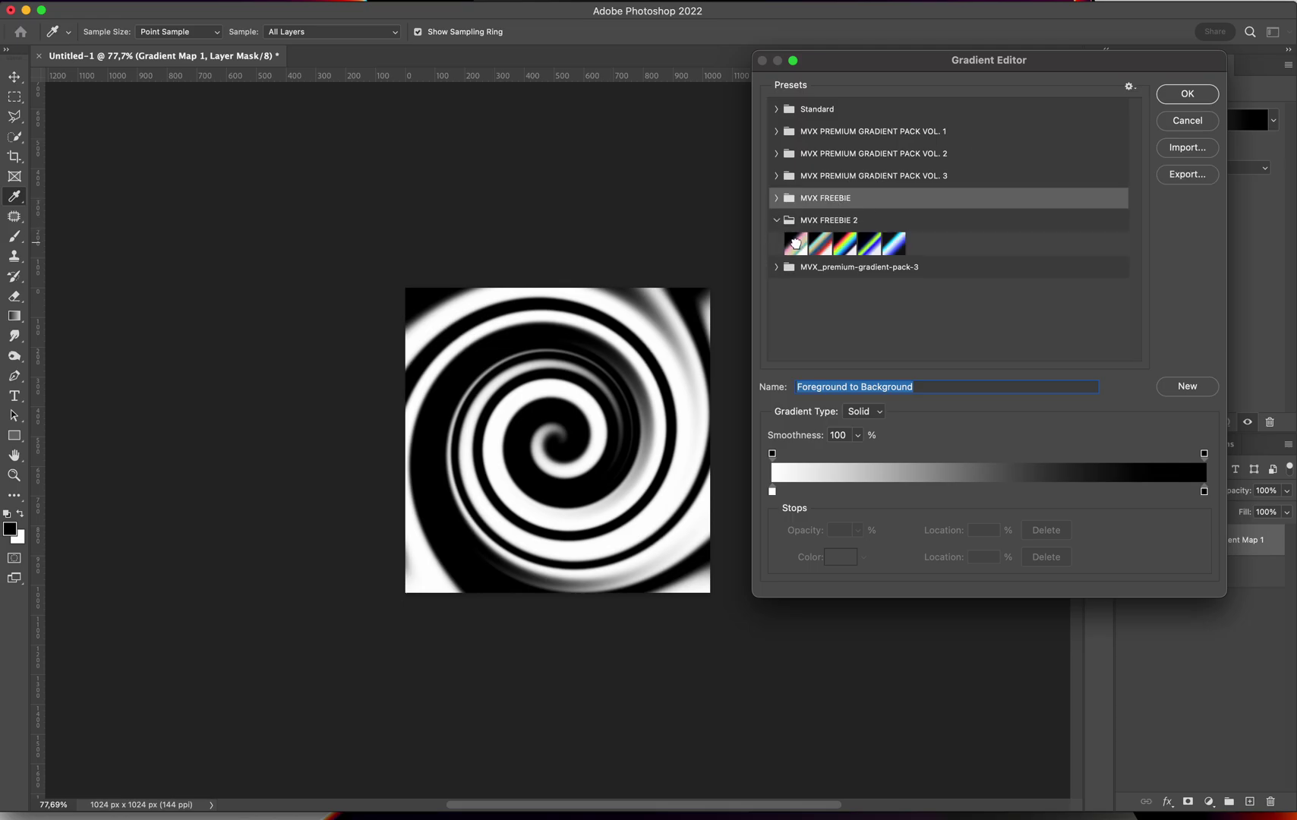
left_click(796, 243)
left_click(821, 246)
left_click(852, 249)
left_click(873, 249)
left_click(903, 249)
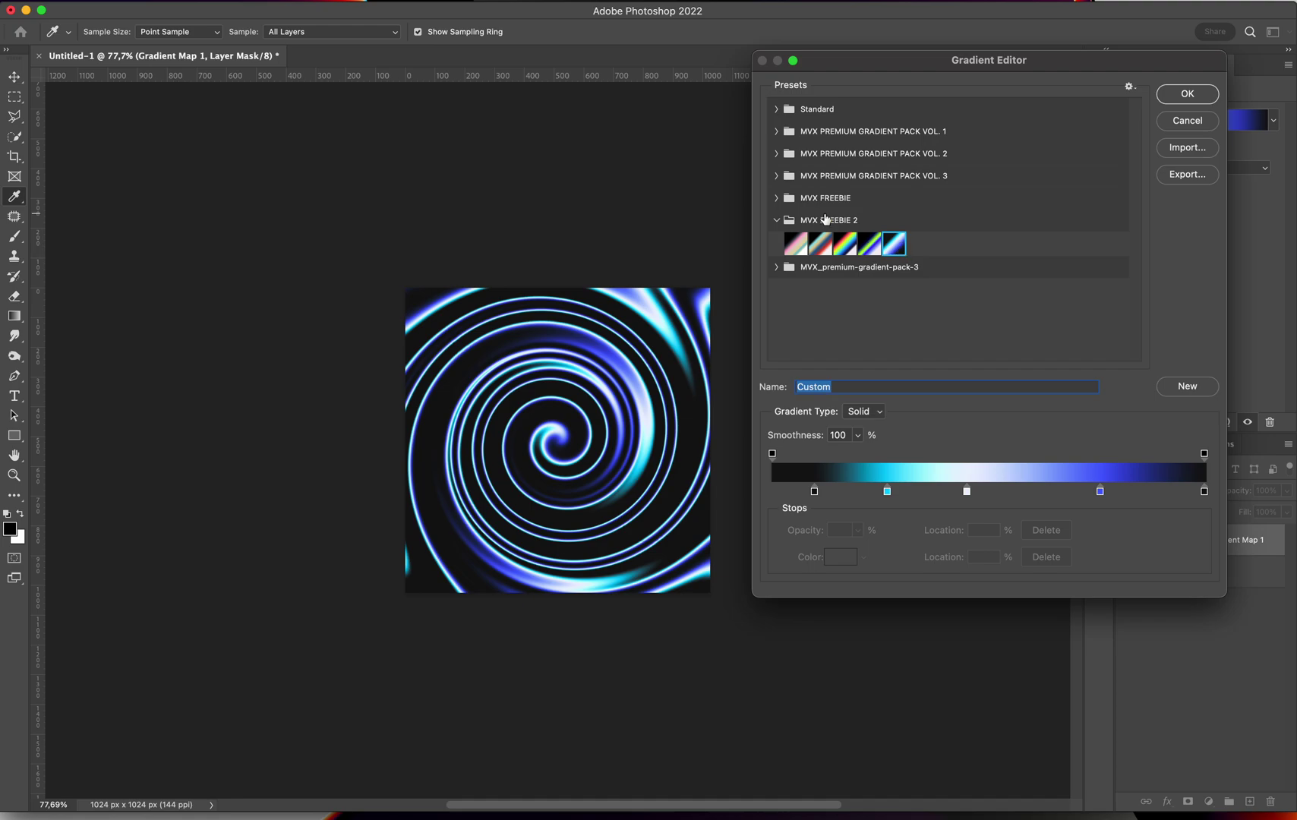
Step: Apply the orange GRADIENTMAP-FREEBIE-4 preset, briefly testing Reverse before turning it off
left_click(776, 198)
left_click(799, 222)
left_click(870, 223)
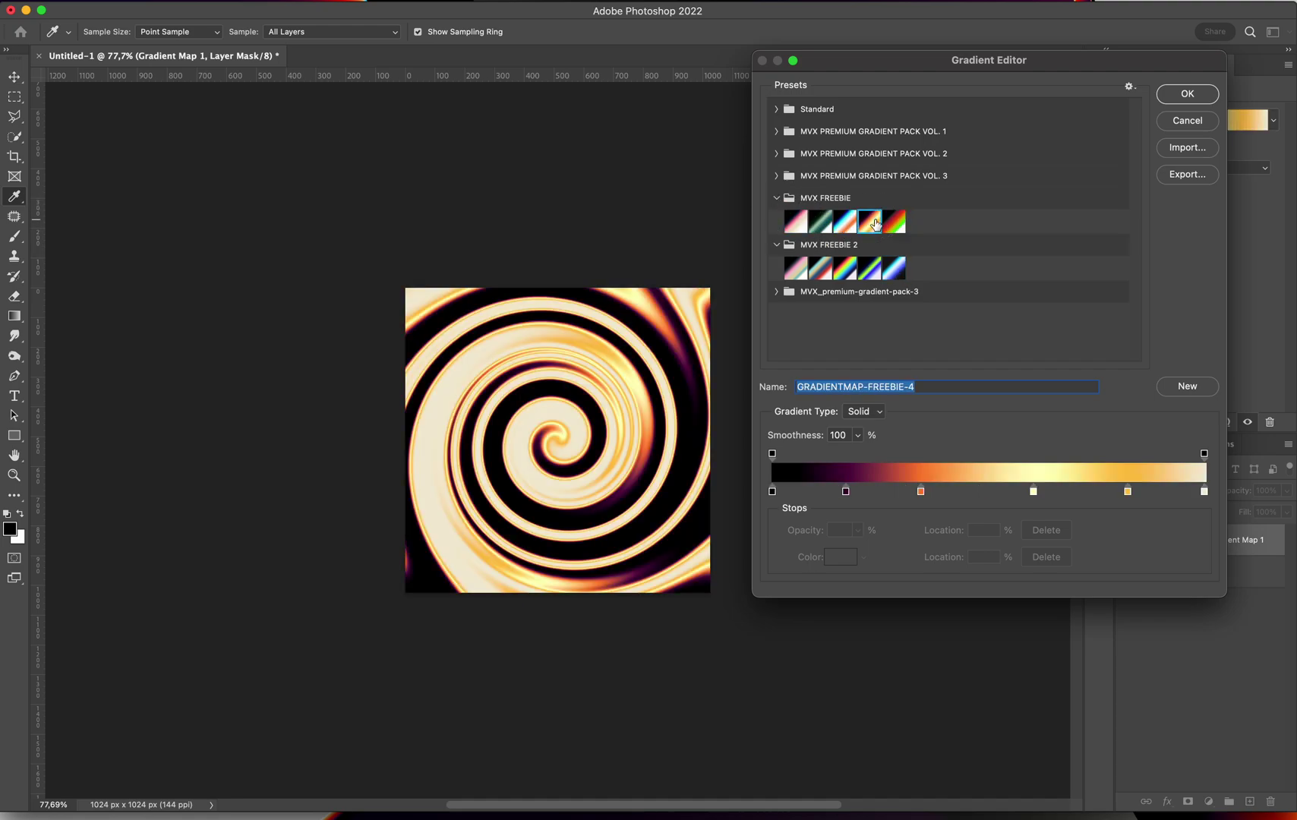
left_click(1185, 97)
left_click(1125, 154)
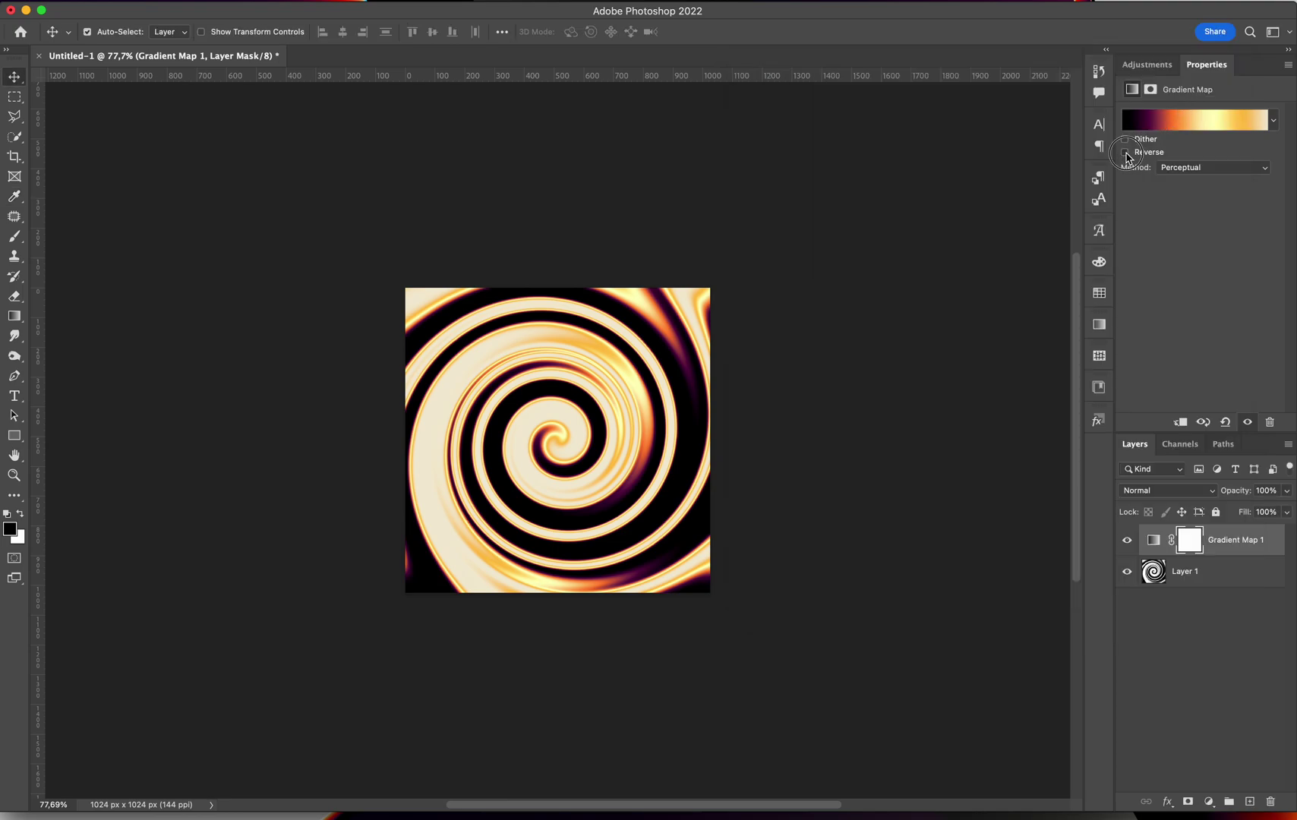
left_click(1125, 153)
Step: Switch the gradient map to the SPACE LASER preset from MVX PREMIUM PACK VOL. 3, reversed
left_click(1184, 122)
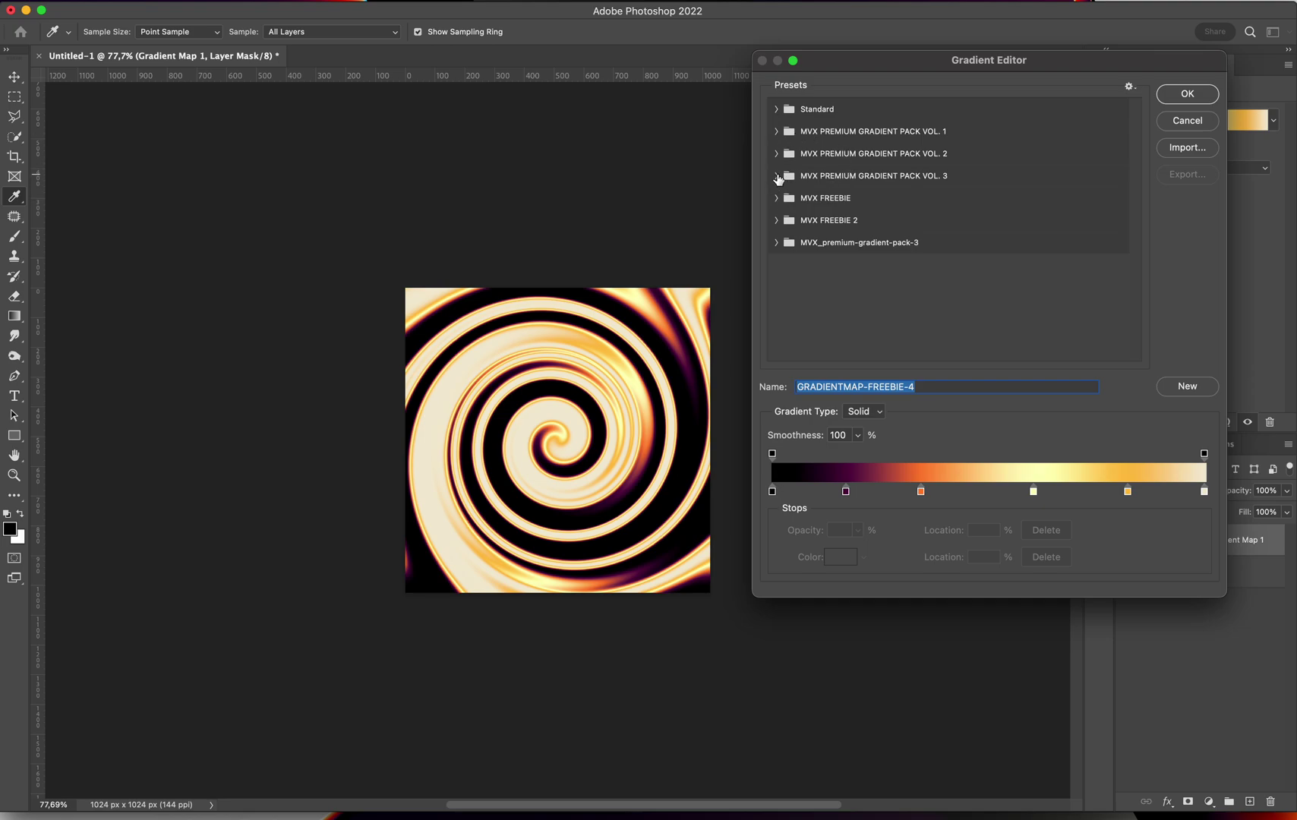
left_click(777, 177)
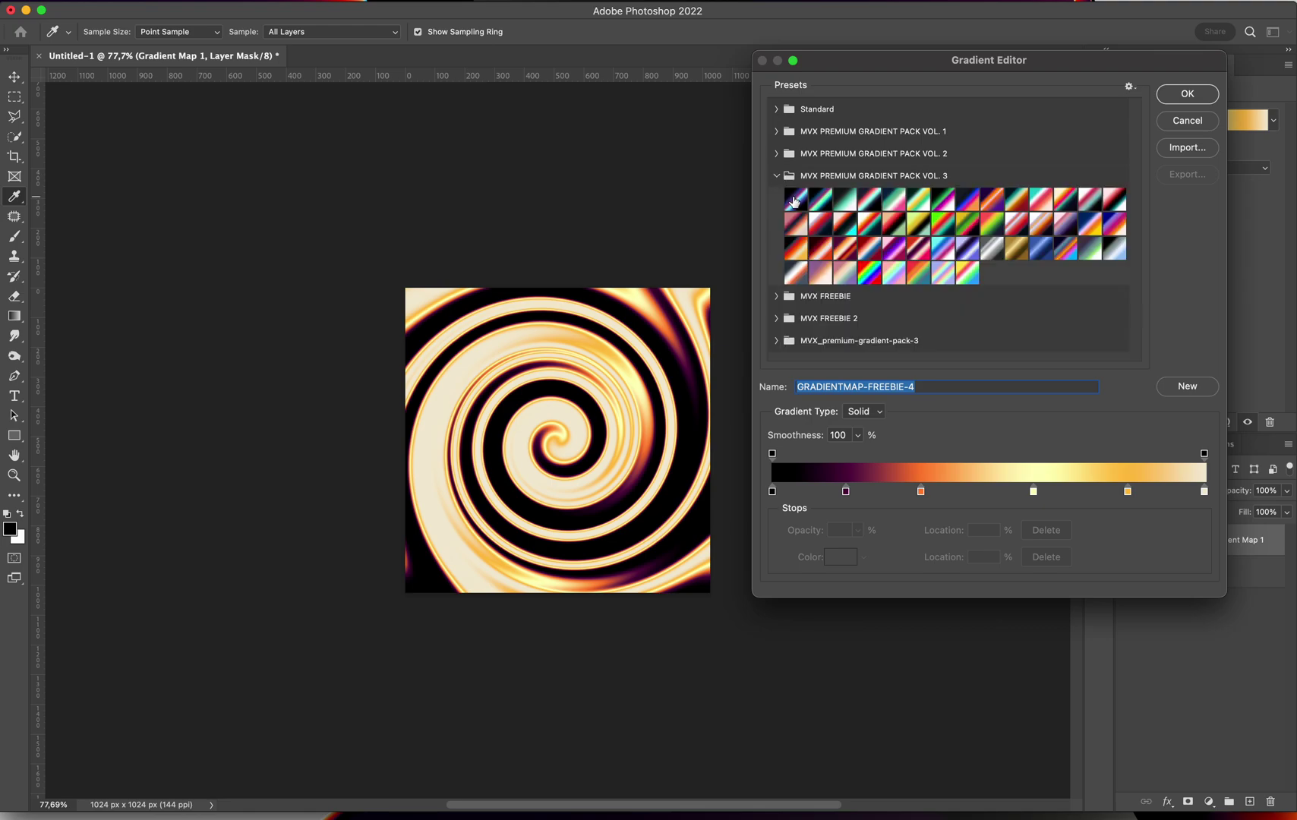
left_click(794, 198)
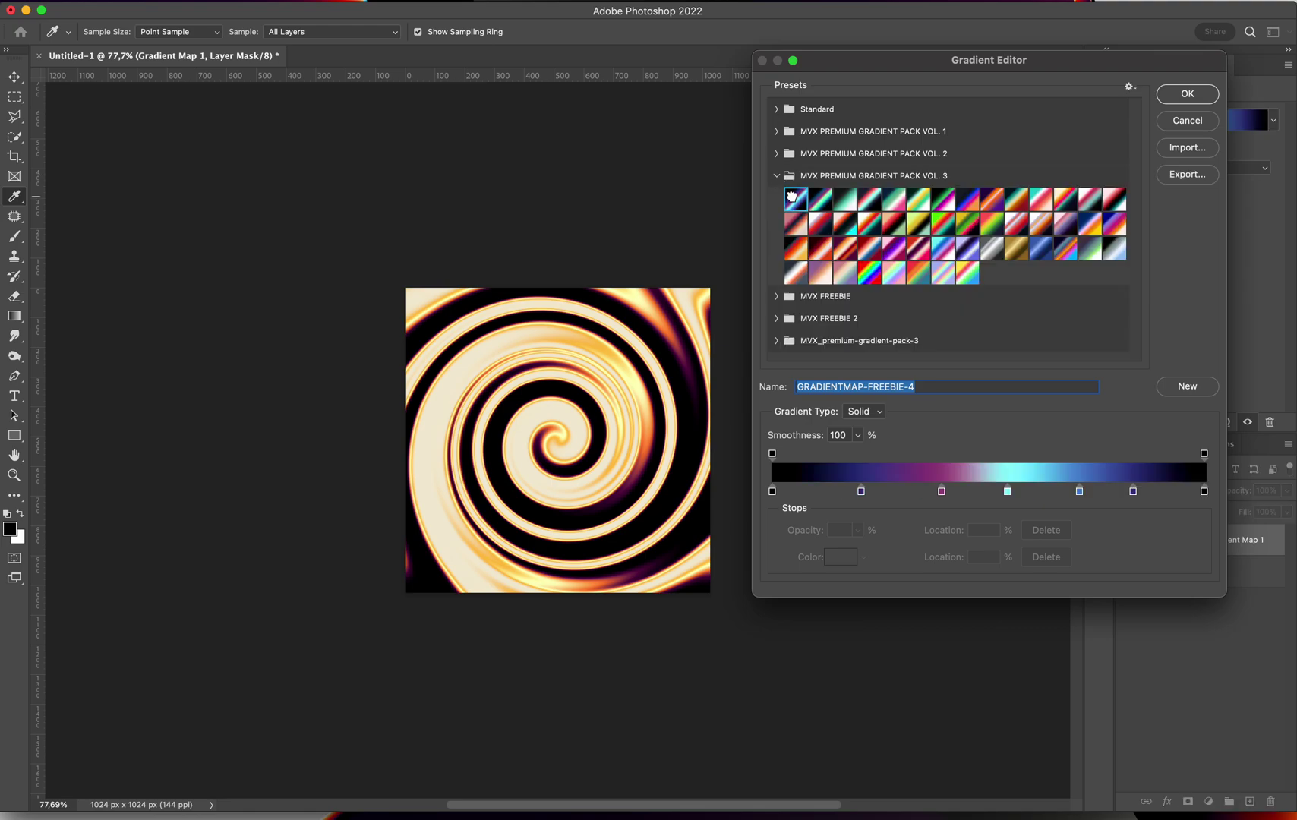
left_click(1170, 97)
left_click(1125, 152)
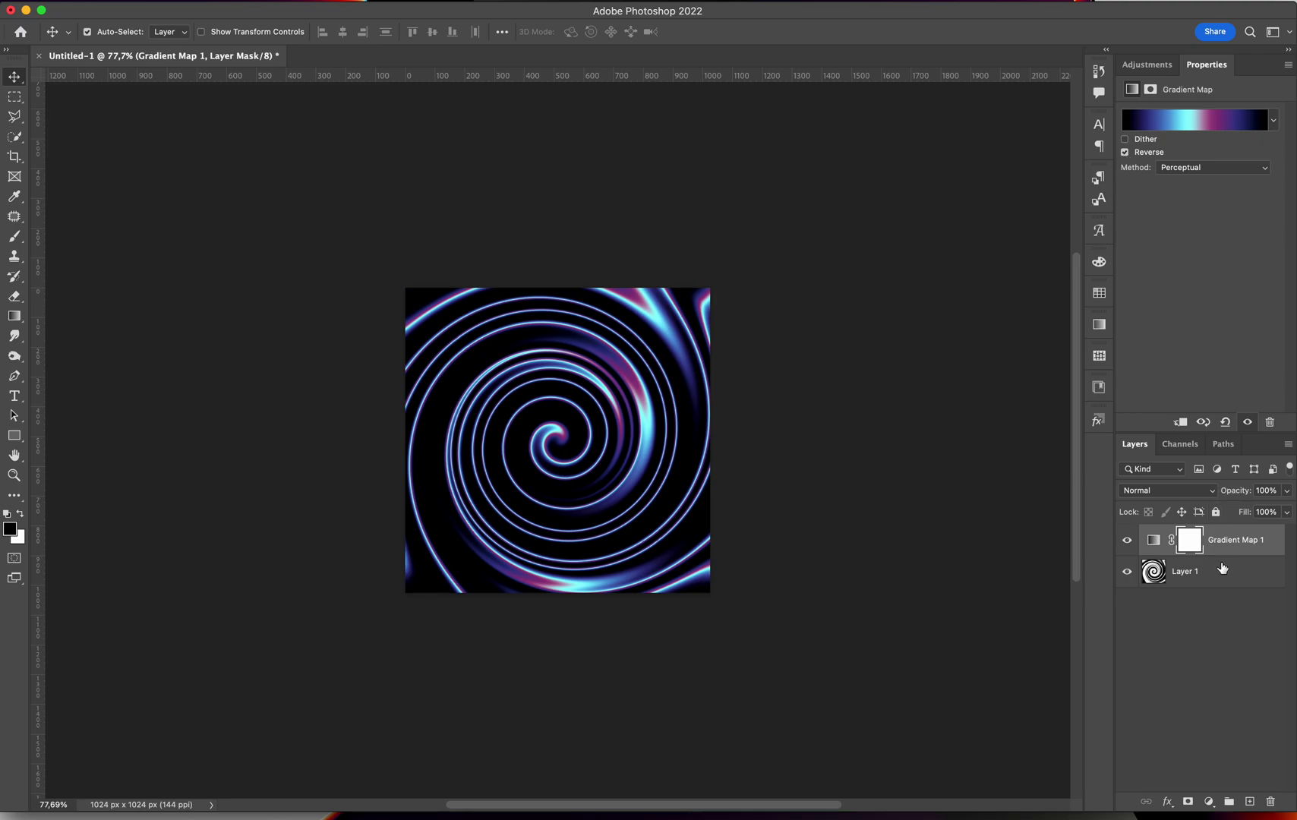
Step: Add a Brightness/Contrast layer above Layer 1 with brightness -109 and contrast -50
left_click(1216, 587)
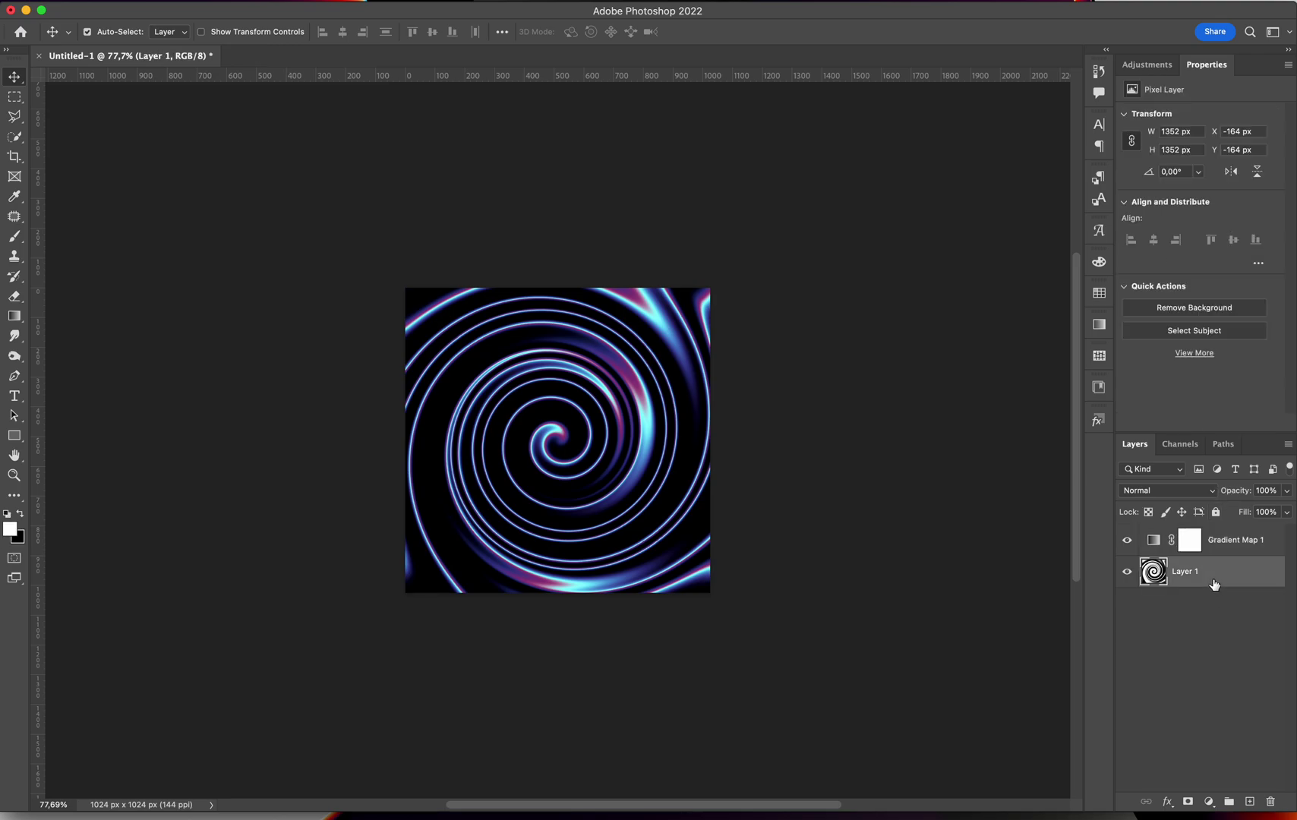
left_click(1156, 69)
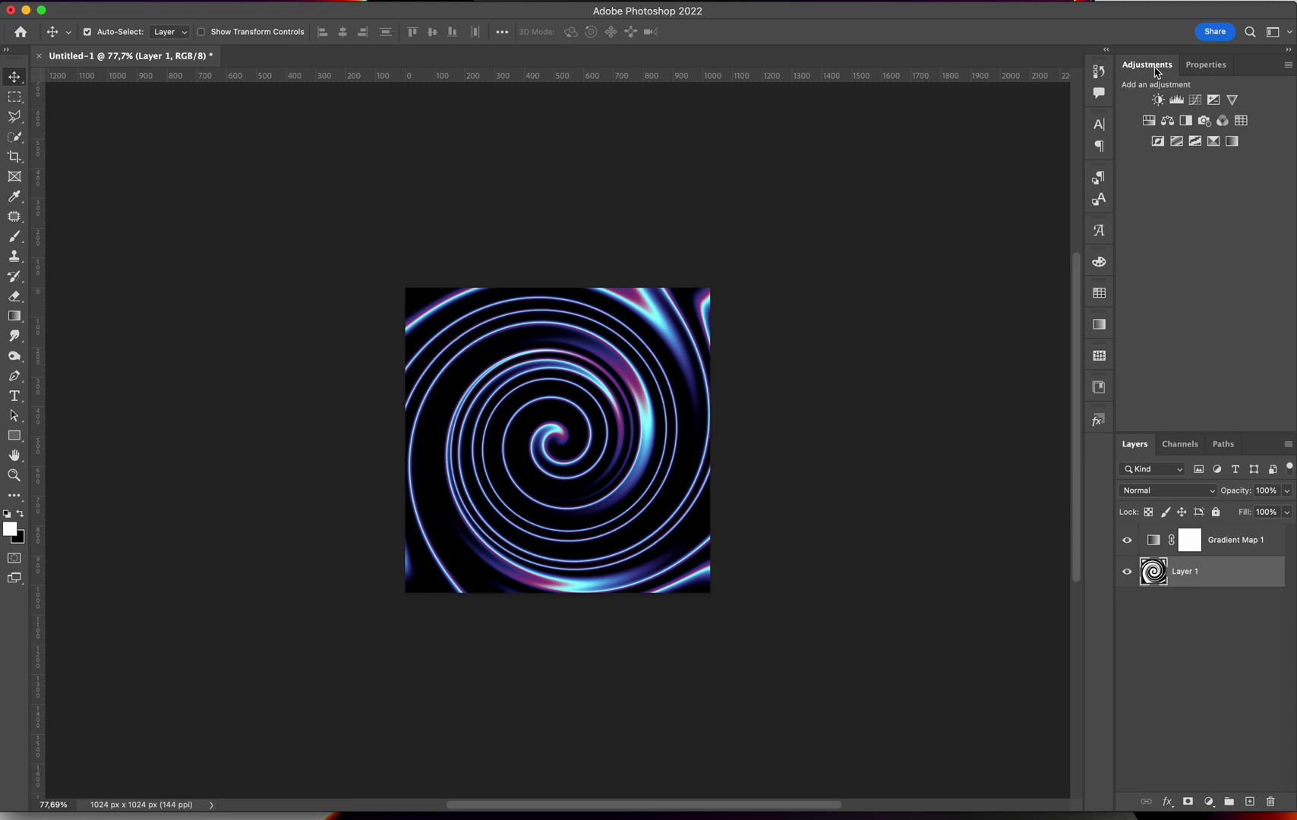
key("super+z")
key("super+z")
left_click(1158, 101)
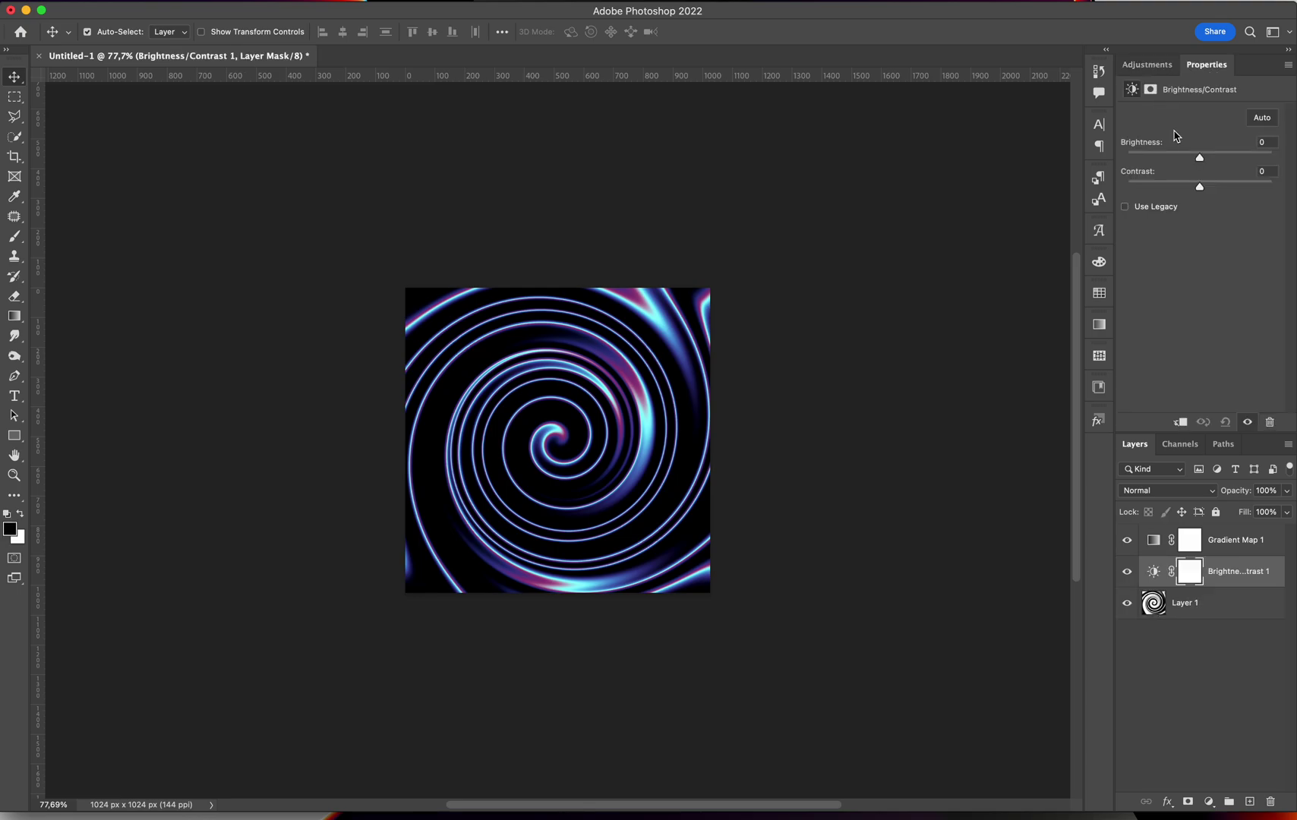
left_click_drag(1202, 161, 1114, 183)
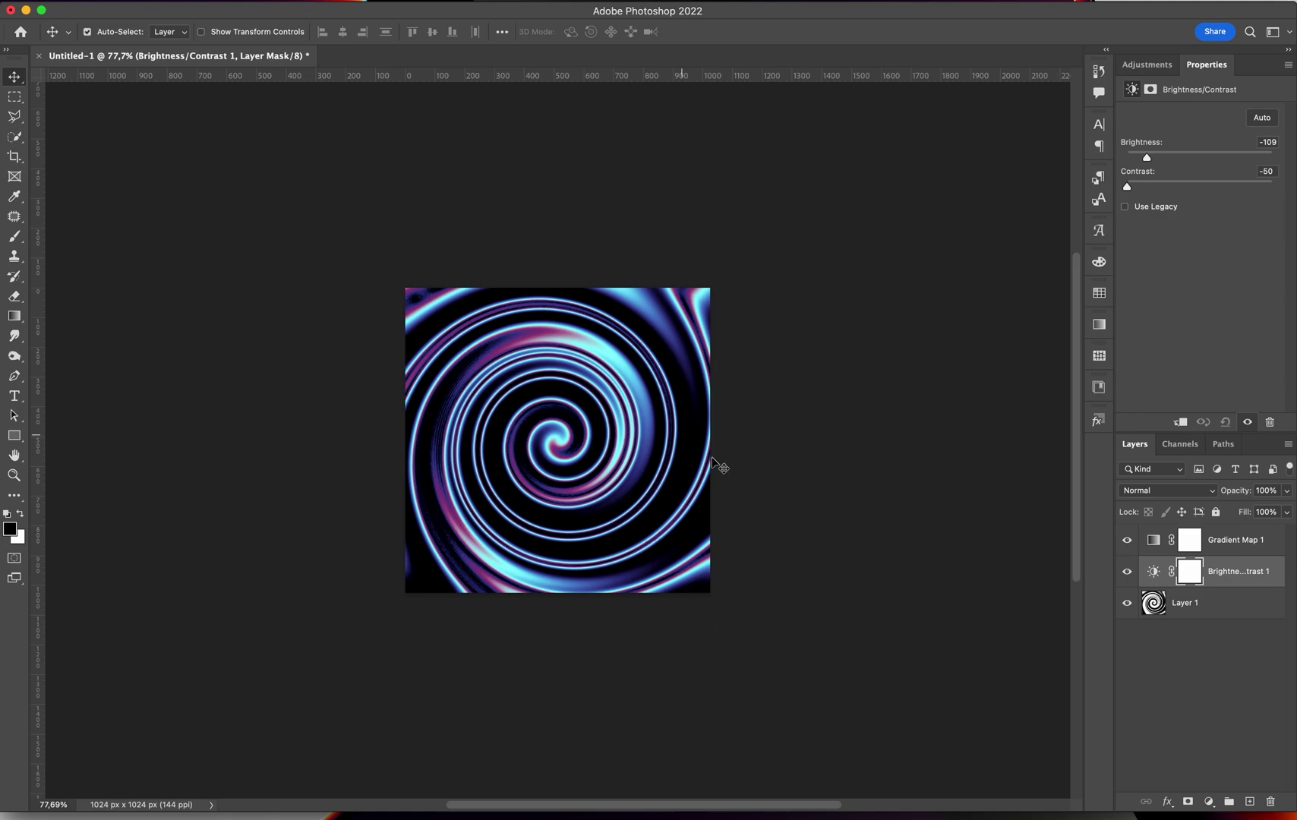
left_click(1220, 550)
left_click(1233, 609)
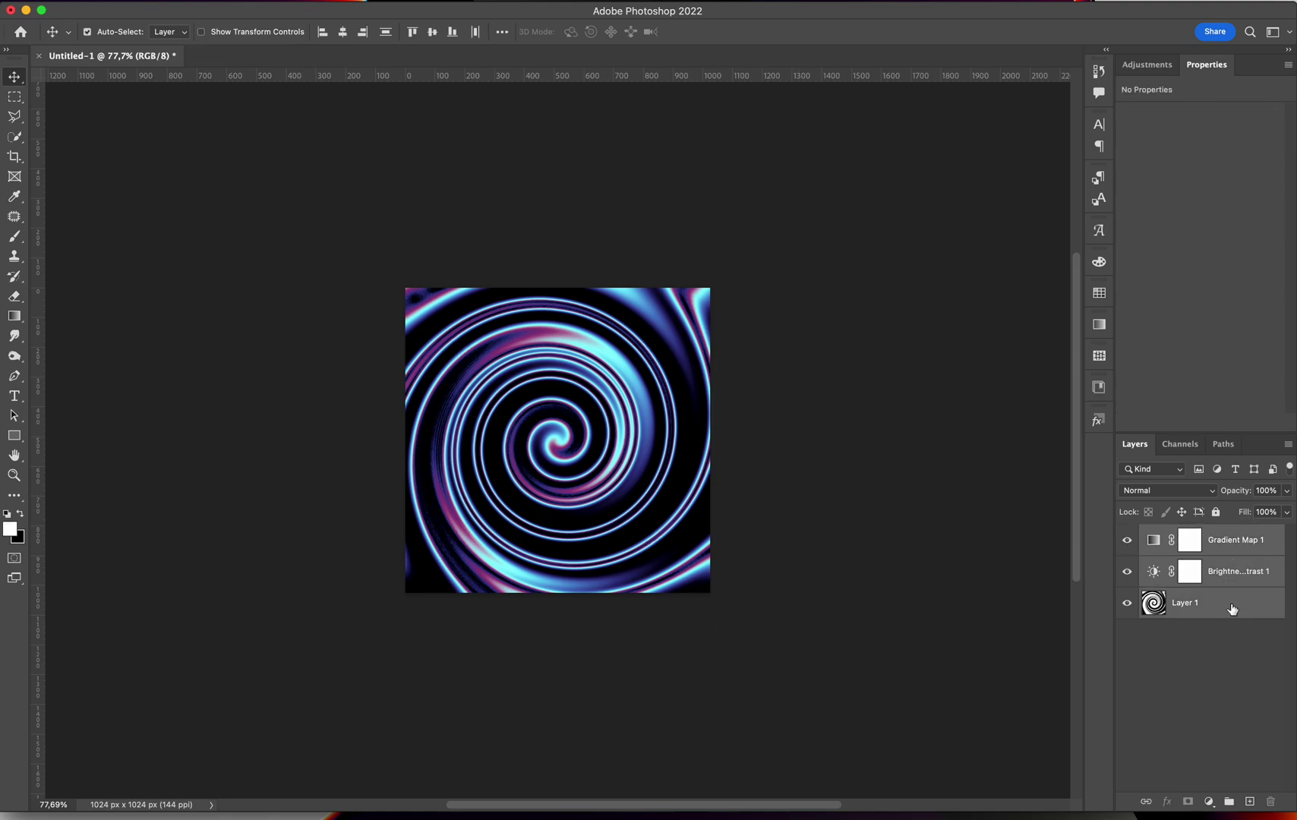
Step: Flatten the three layers and apply Filter > Noise > Add Noise with amount 10
key("super+shift+e")
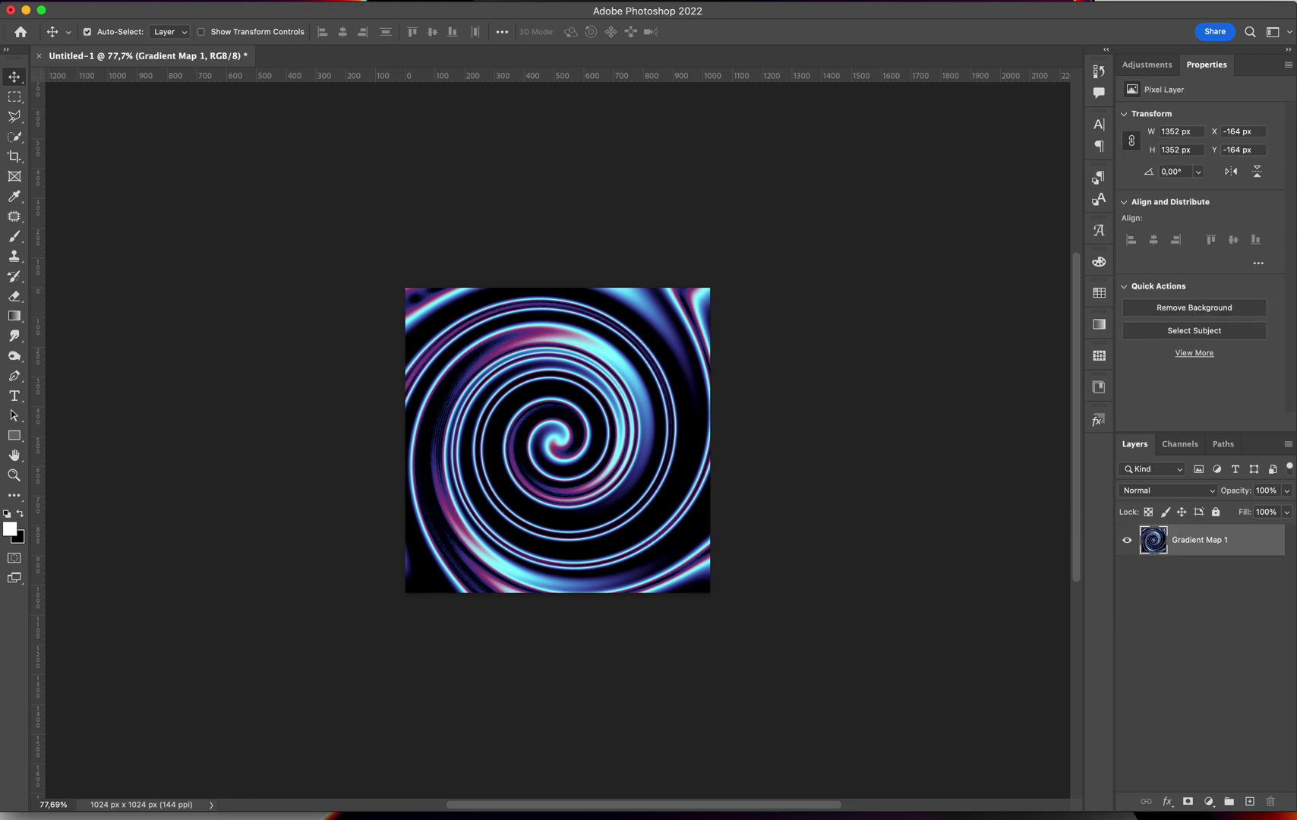
left_click(362, 2)
mouse_move(422, 230)
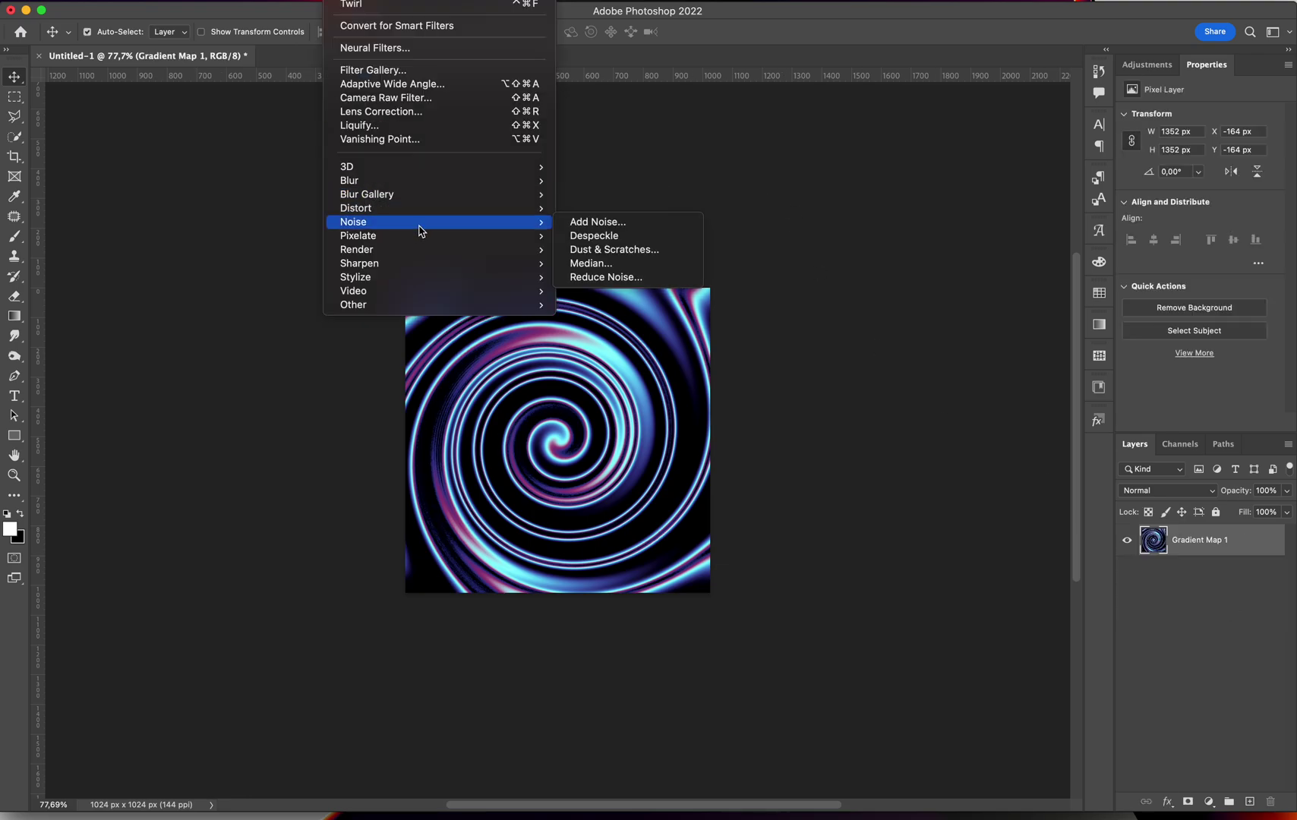
left_click(600, 222)
type("10")
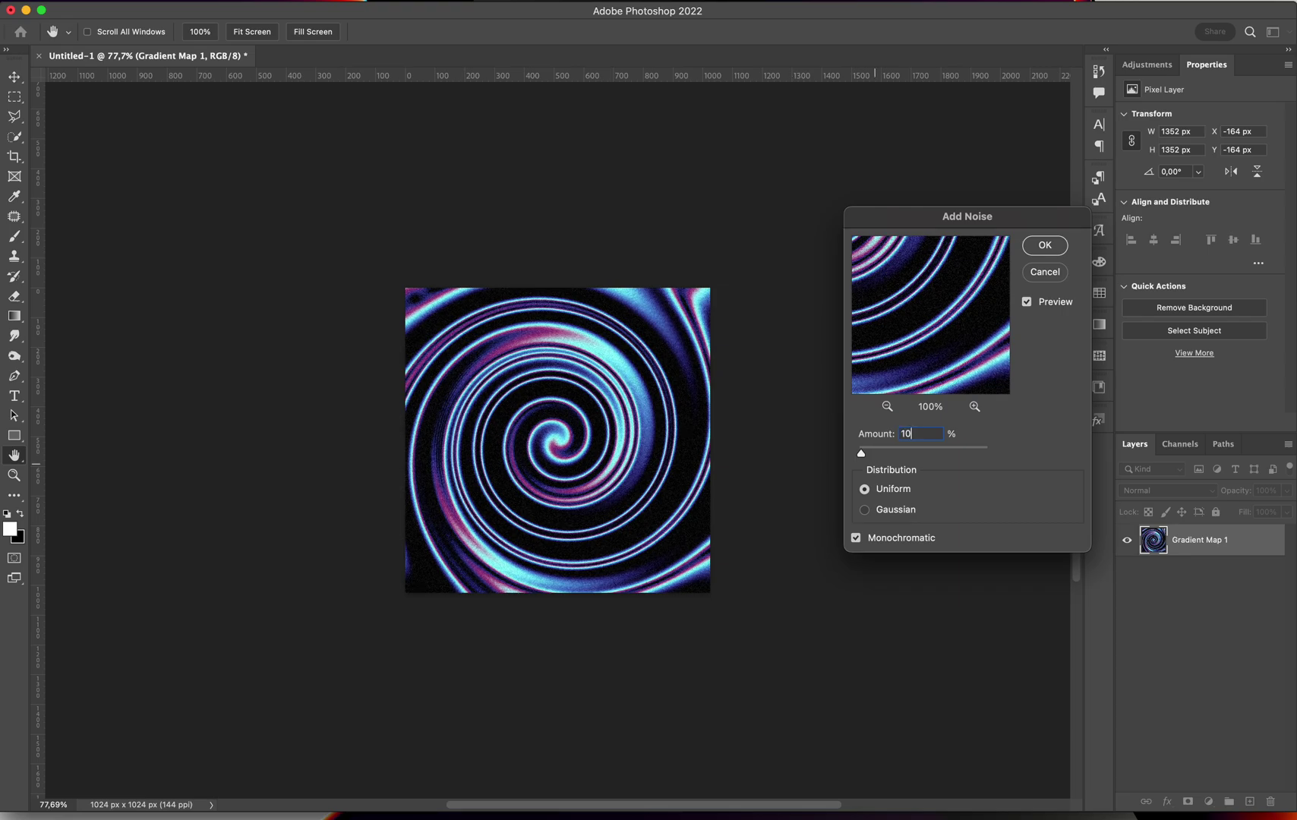
key("Return")
Step: Zoom in to inspect the noise on the spiral
key("z")
left_click_drag(579, 472, 631, 456)
key("v")
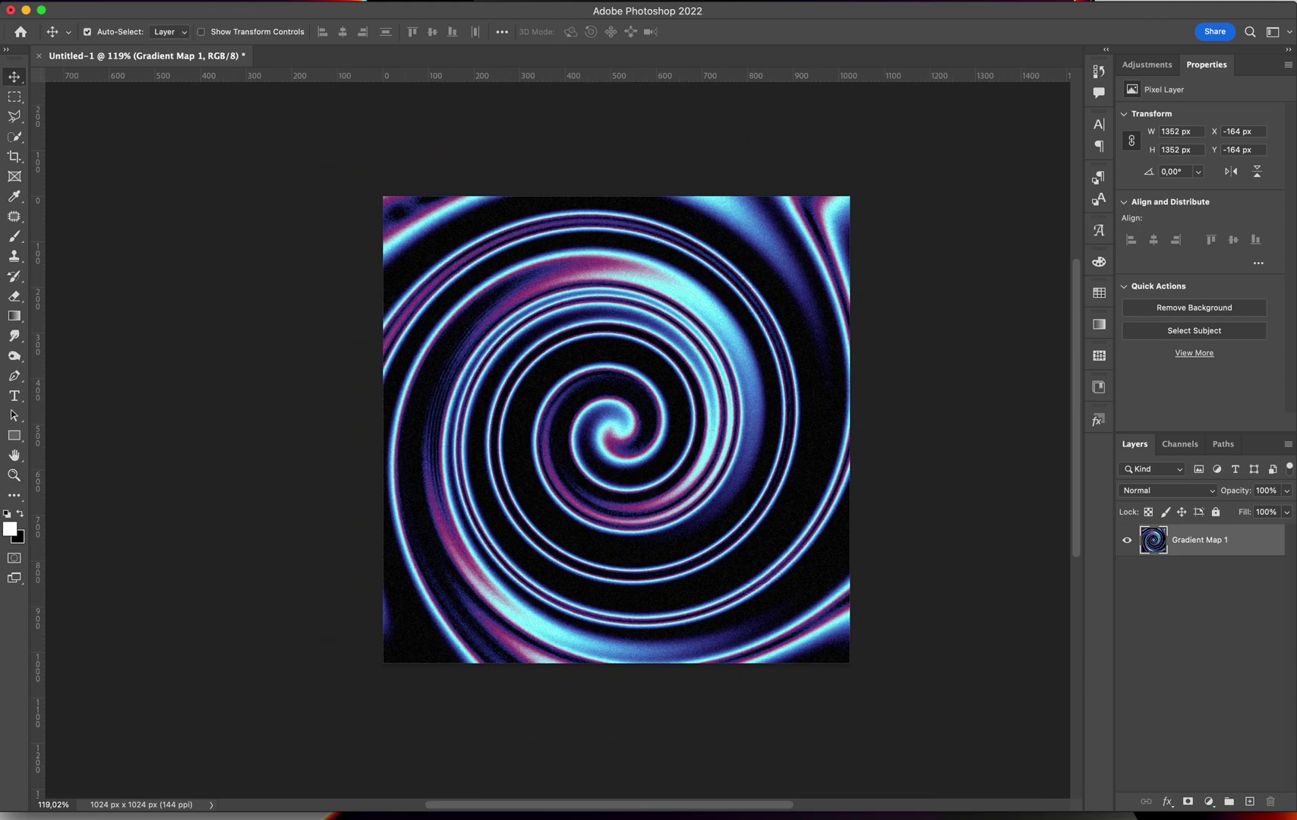